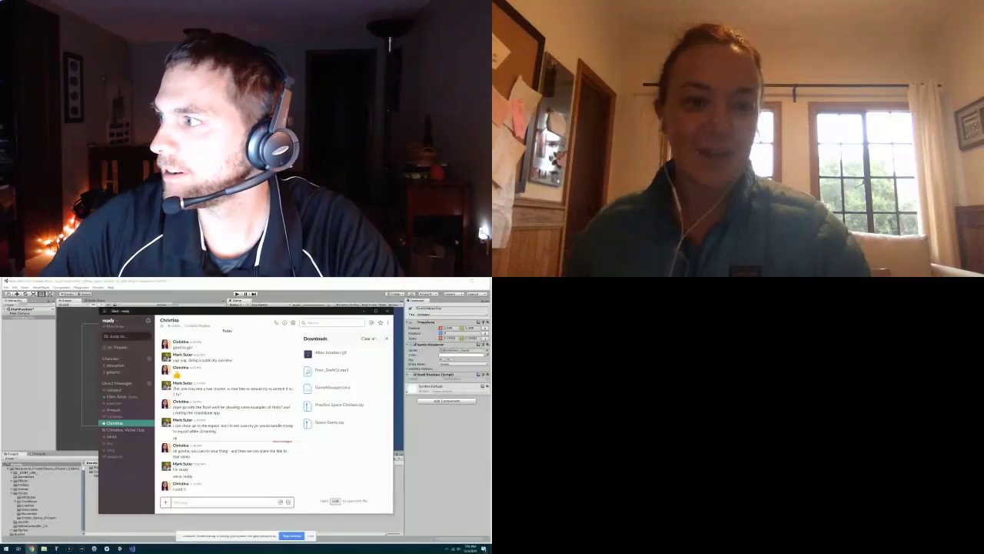
Step: Maximize the Chrome window on Unity Learn Tutorials and scroll back to the page top
key(alt+Tab)
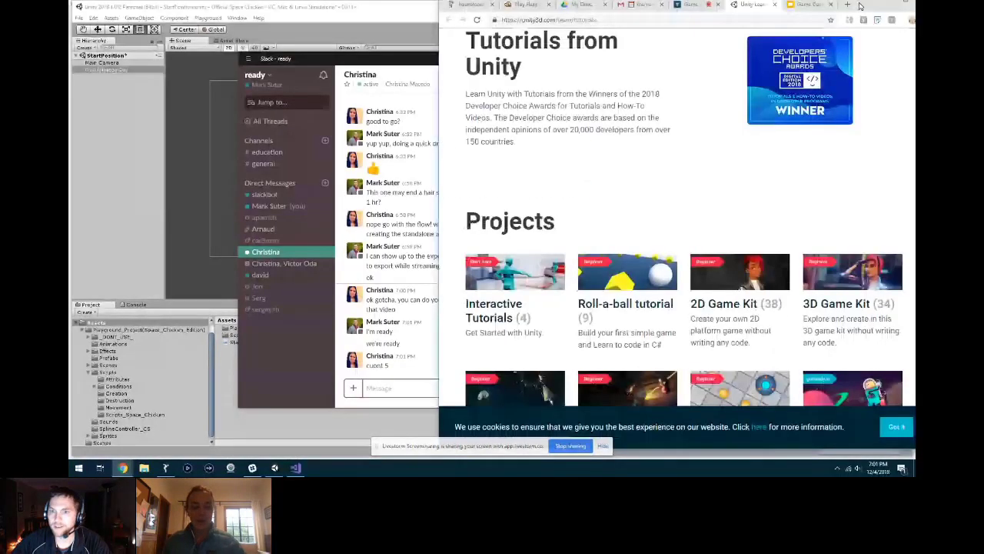
drag(769, 6, 604, 7)
double_click(677, 5)
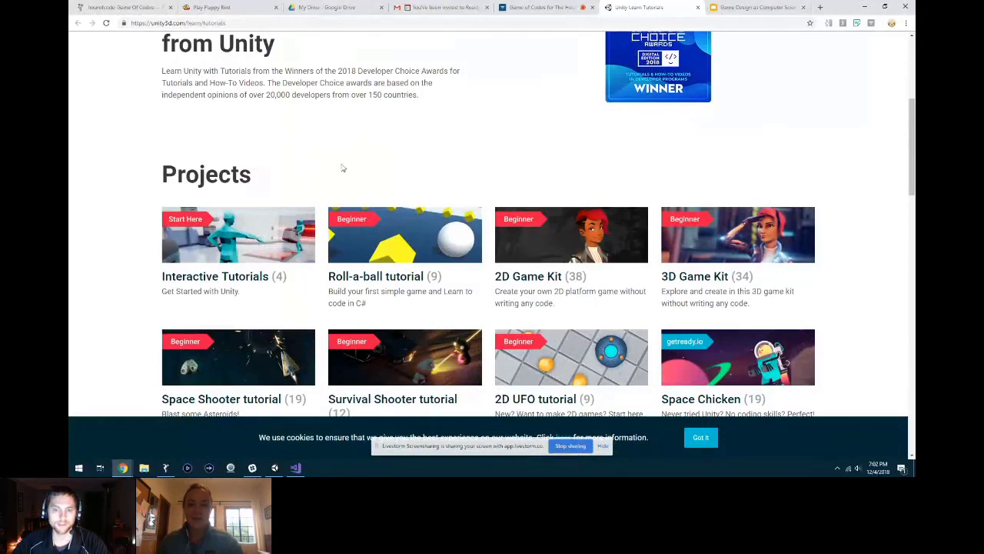
scroll(345, 164, up, 3)
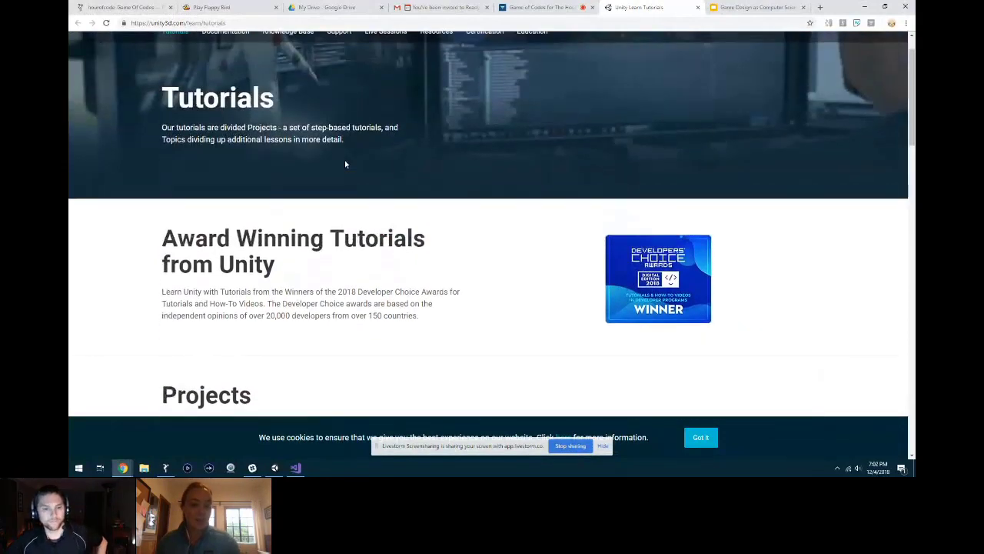
scroll(345, 163, up, 1)
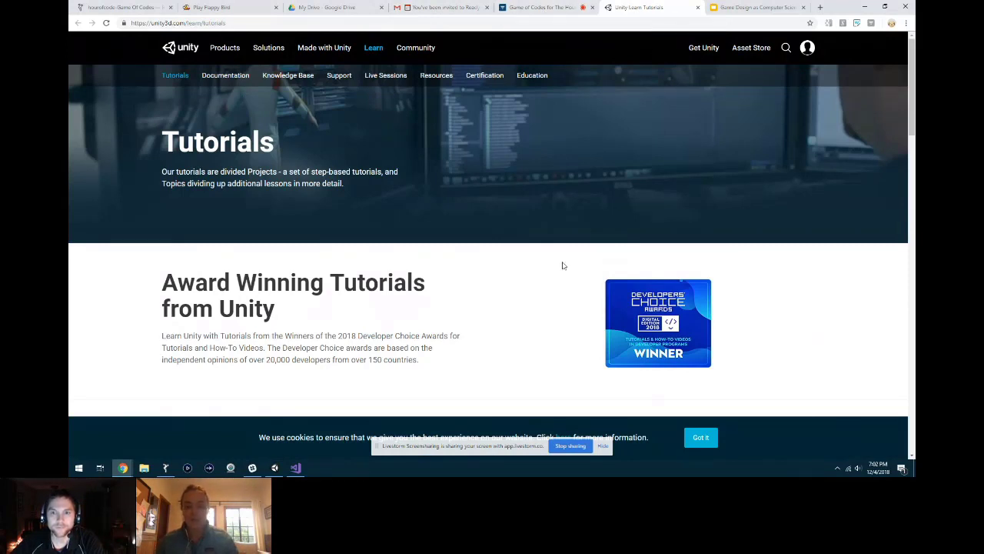
Step: Scroll down the Unity Tutorials page to the Projects grid with Space Chicken
scroll(511, 309, down, 1)
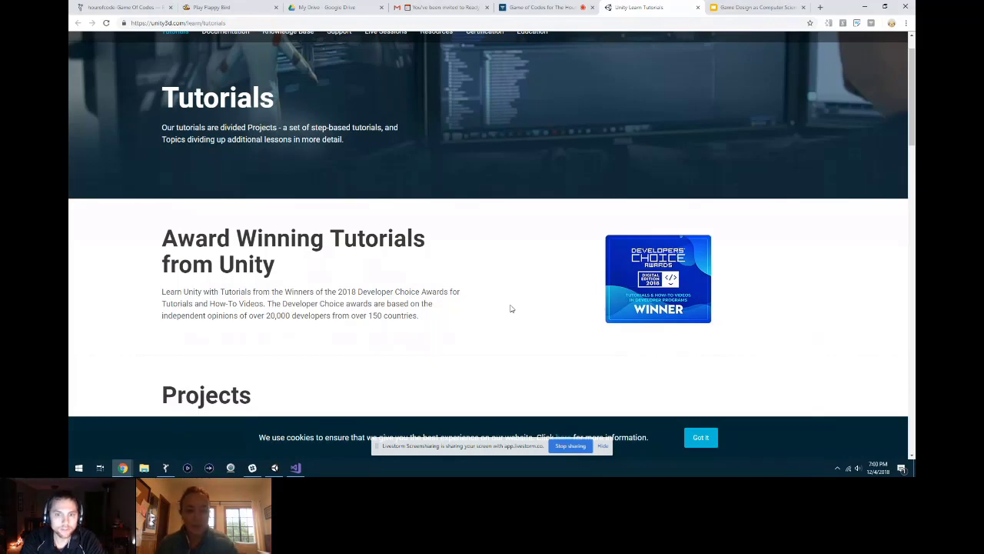
scroll(511, 309, down, 5)
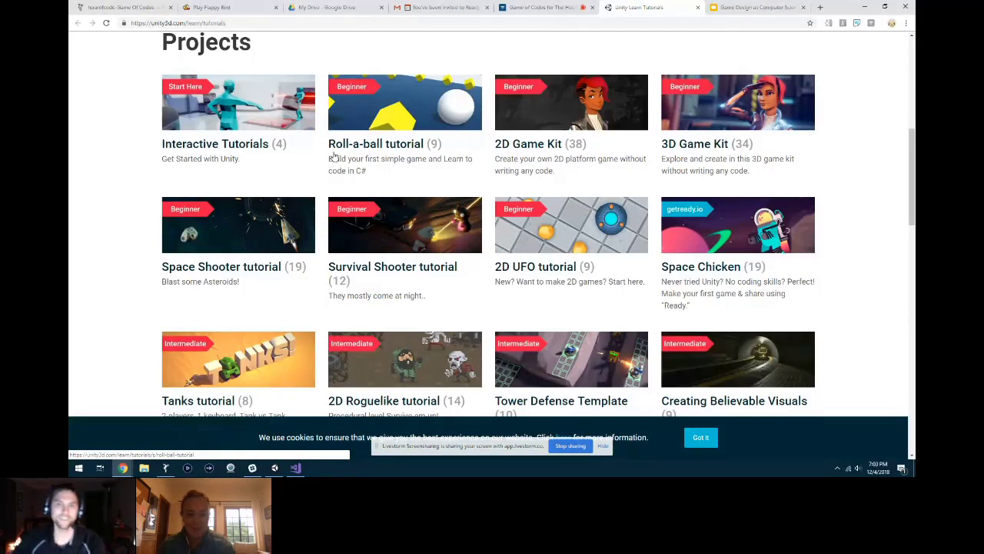
Step: On the Game of Codes tab, strip the URL path to load the getready.io home page
click(541, 8)
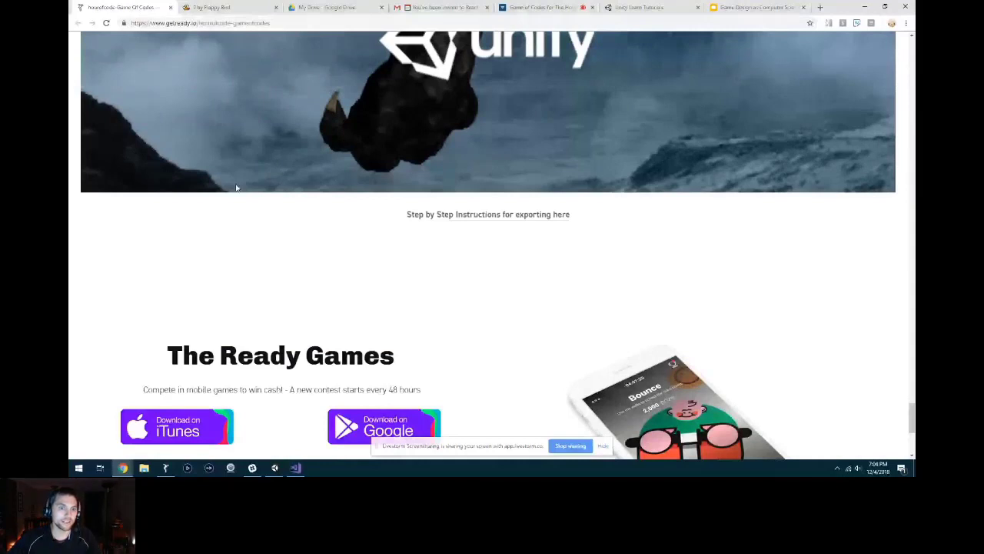
scroll(236, 187, up, 15)
drag(202, 23, 485, 38)
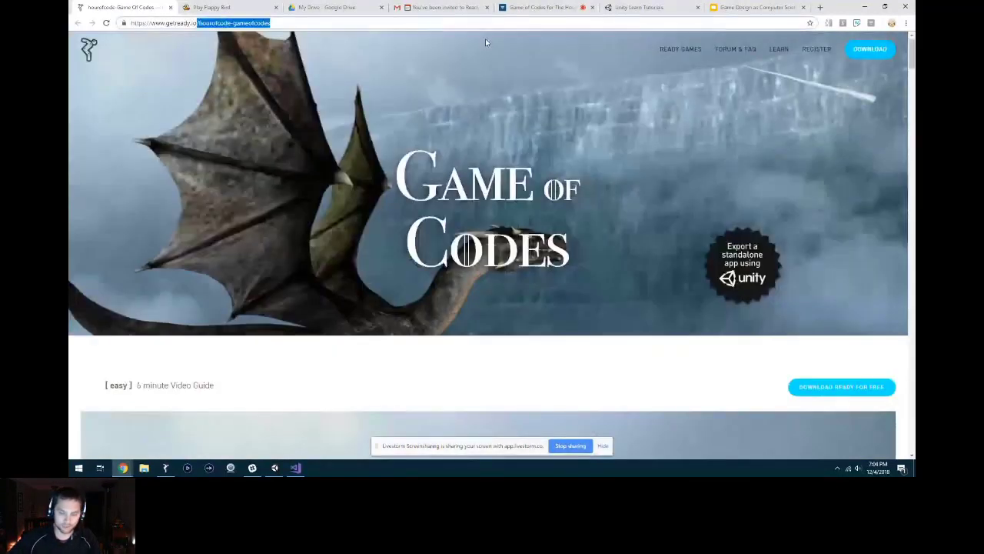
key(BackSpace)
key(Return)
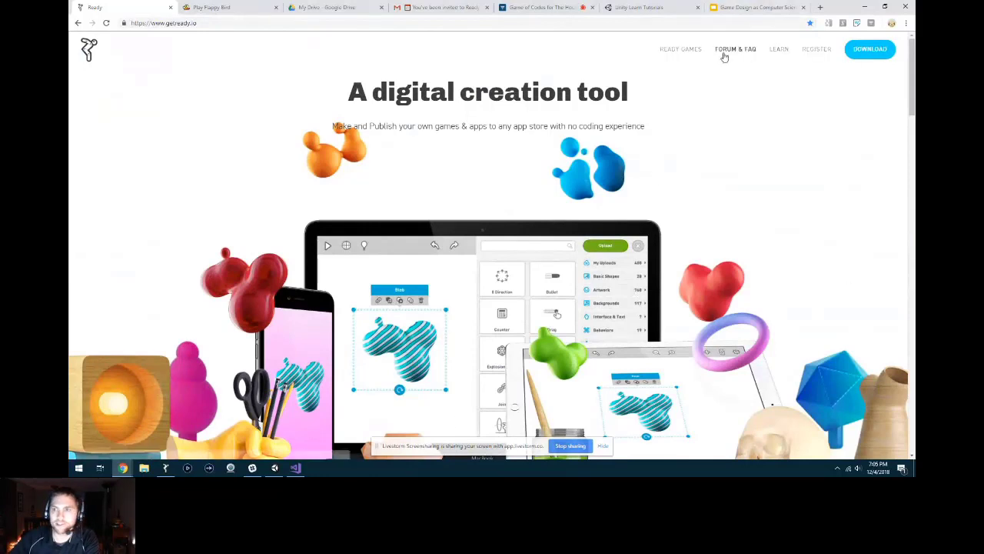
Step: From Ready's Learn page, scroll to Easy to follow Projects and open Game of Codes
click(779, 50)
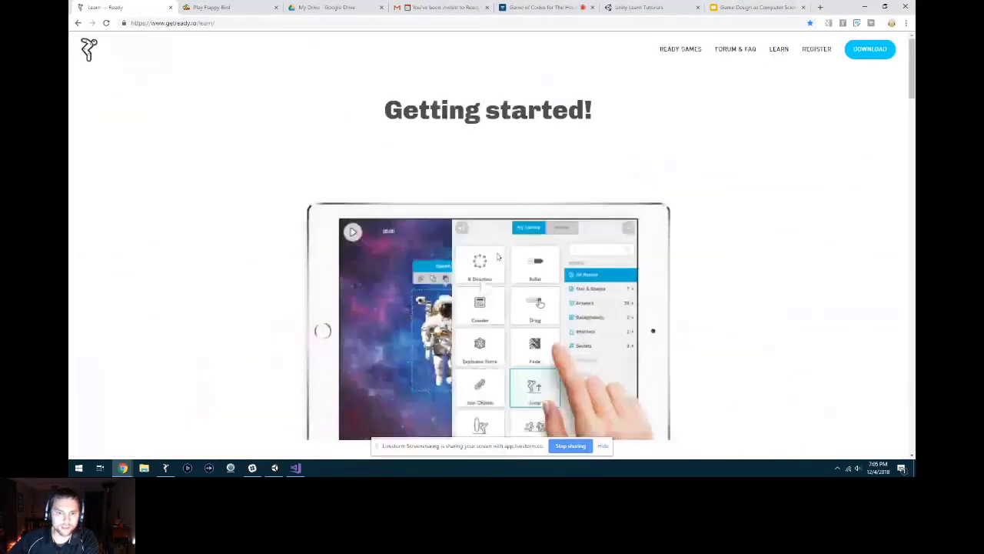
scroll(337, 243, down, 2)
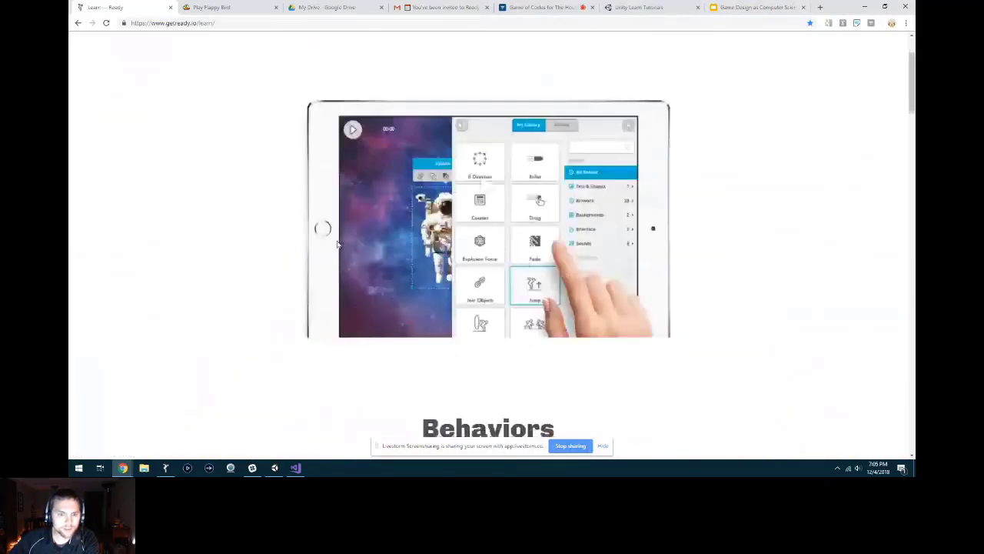
scroll(336, 244, down, 3)
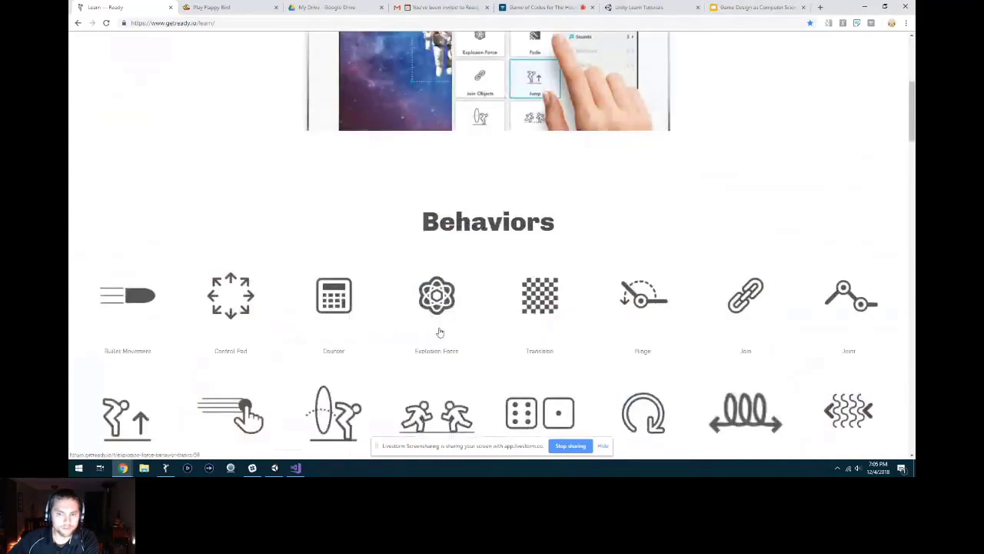
scroll(439, 332, down, 12)
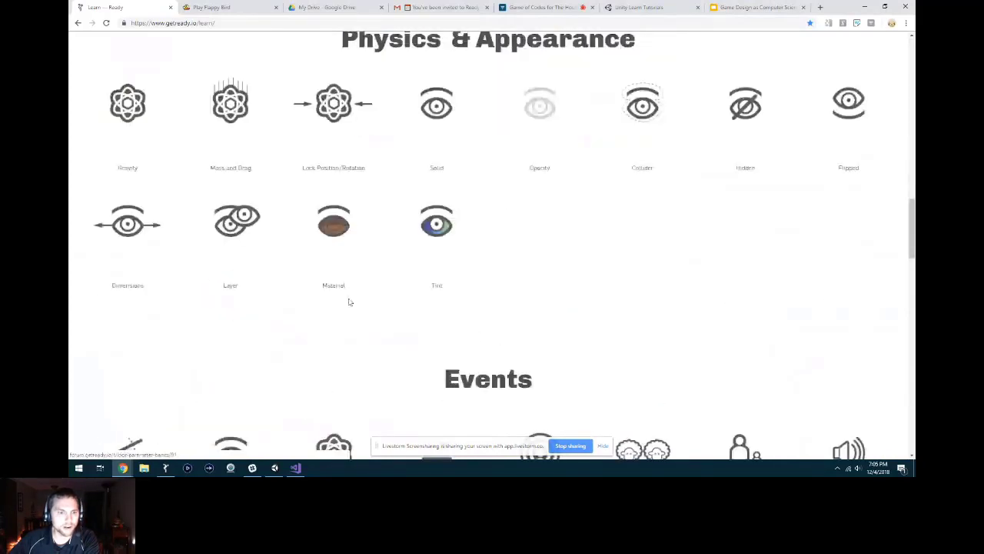
scroll(376, 303, down, 3)
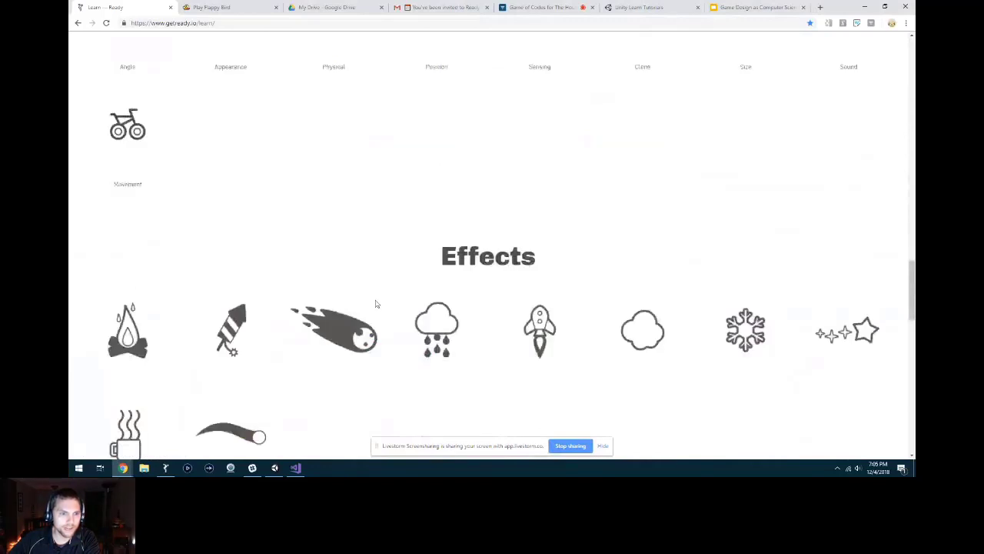
scroll(376, 303, up, 20)
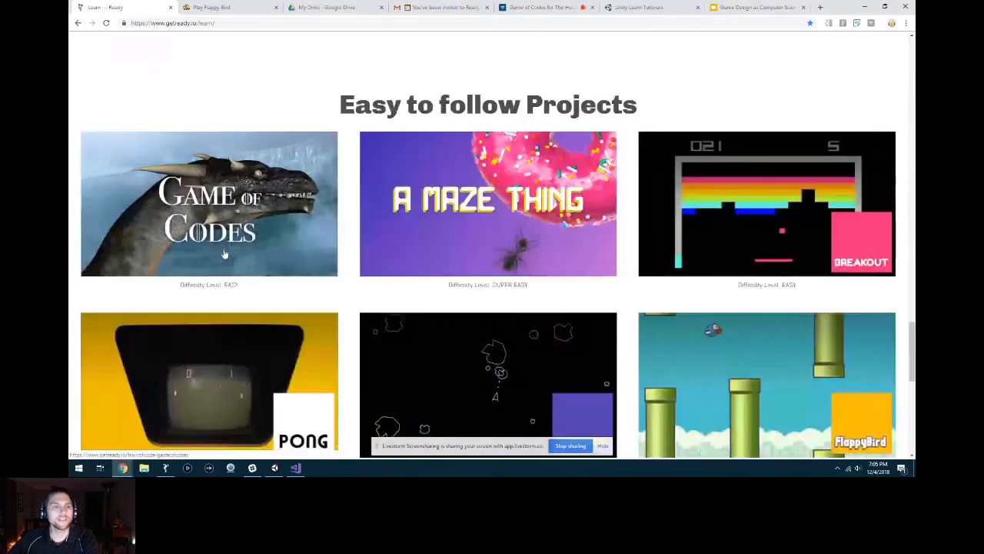
click(184, 220)
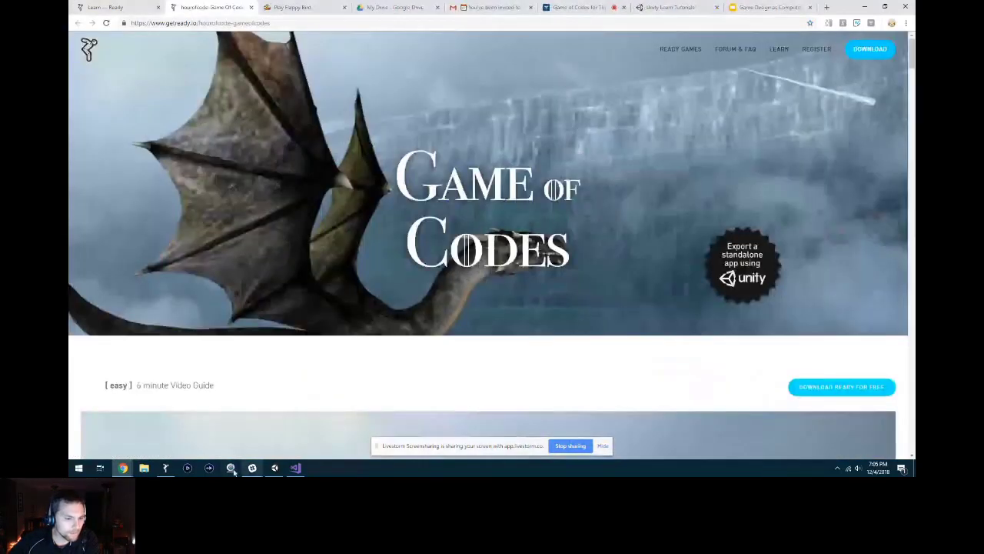
click(167, 467)
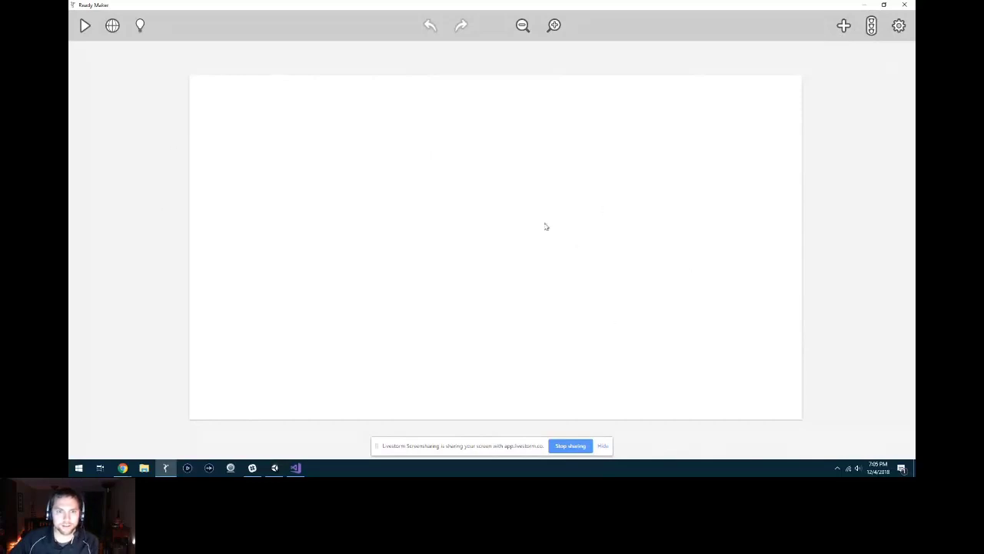
Step: Search the asset library for 'ice' and drop the Ice Wall background onto the canvas
click(844, 27)
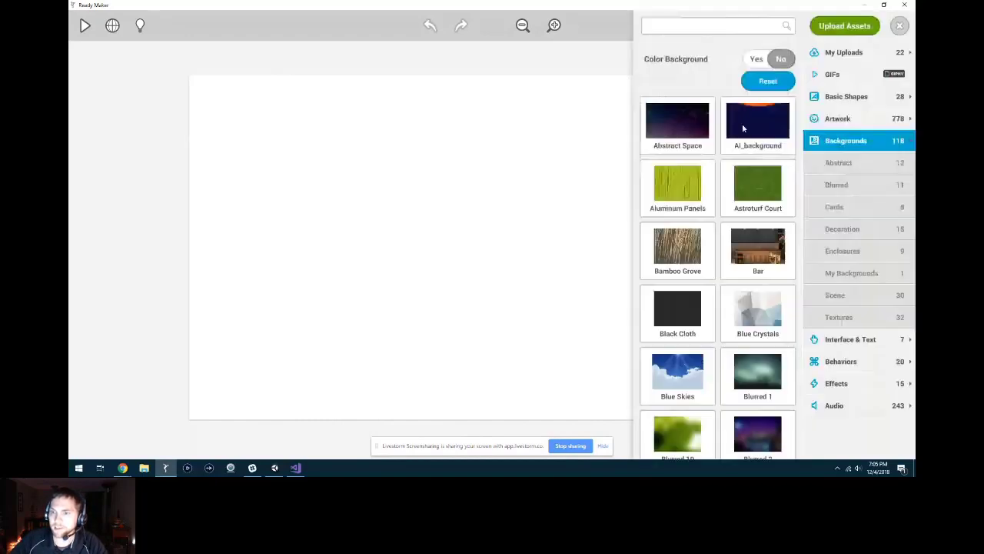
click(695, 26)
text(ice)
drag(673, 123, 430, 223)
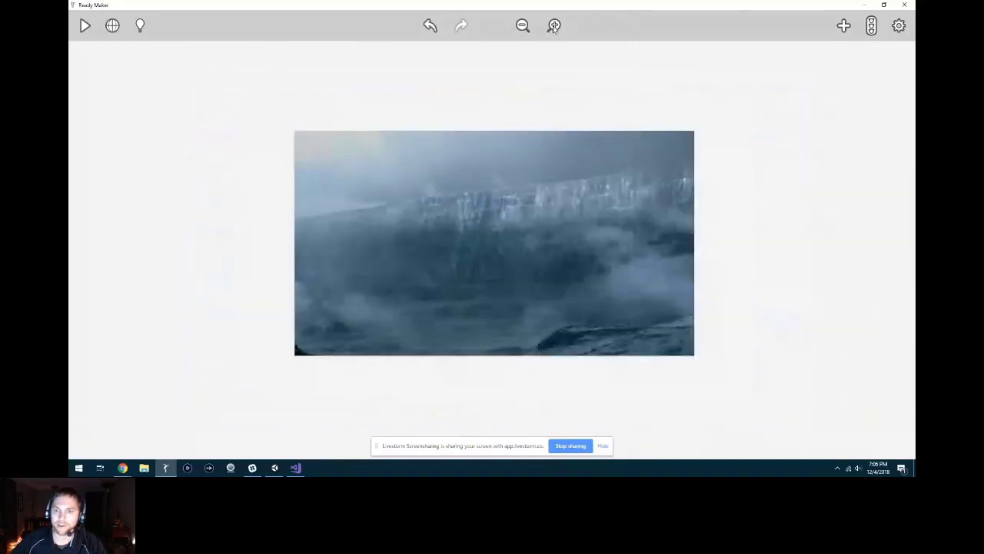
Step: Zoom in on the scene and reopen the asset library with the 'ice' search cleared
click(554, 26)
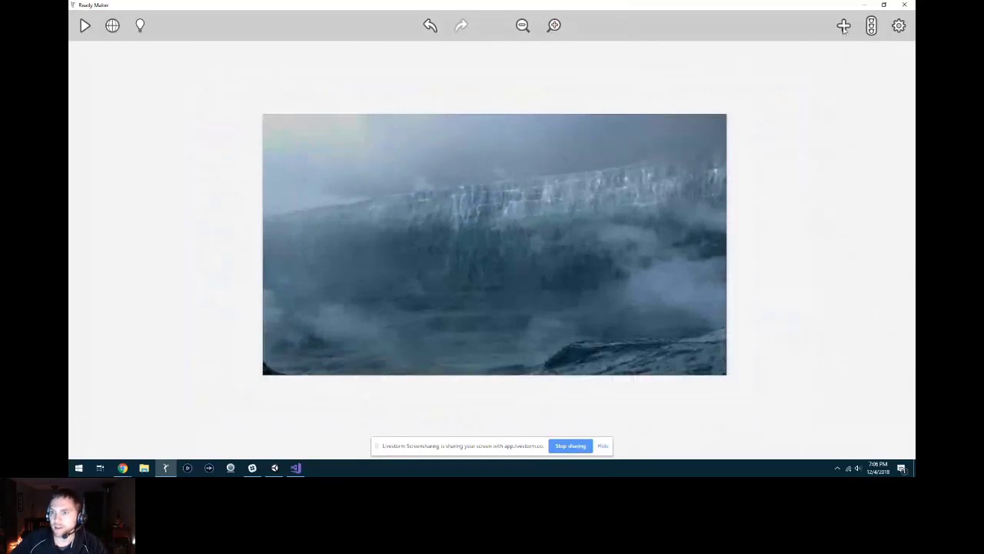
click(843, 26)
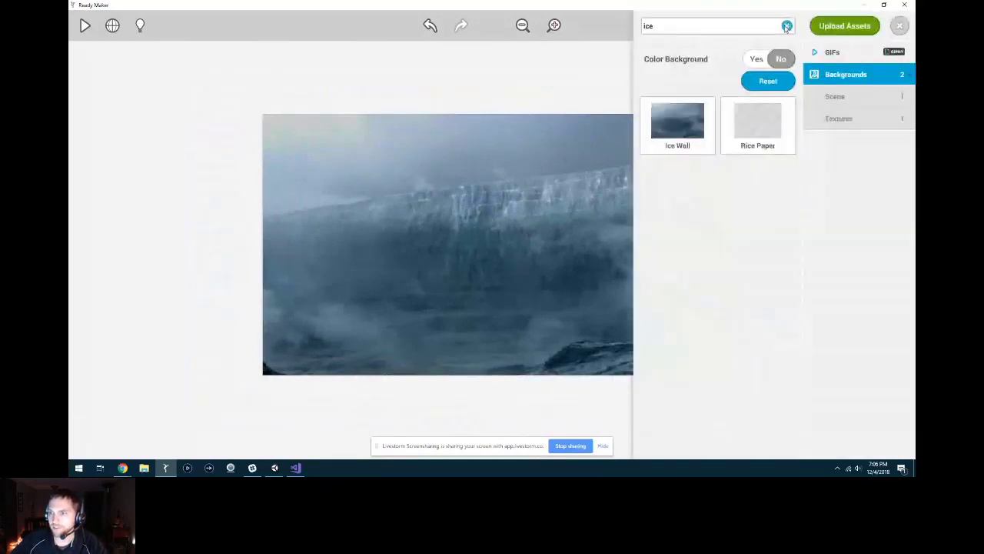
click(787, 26)
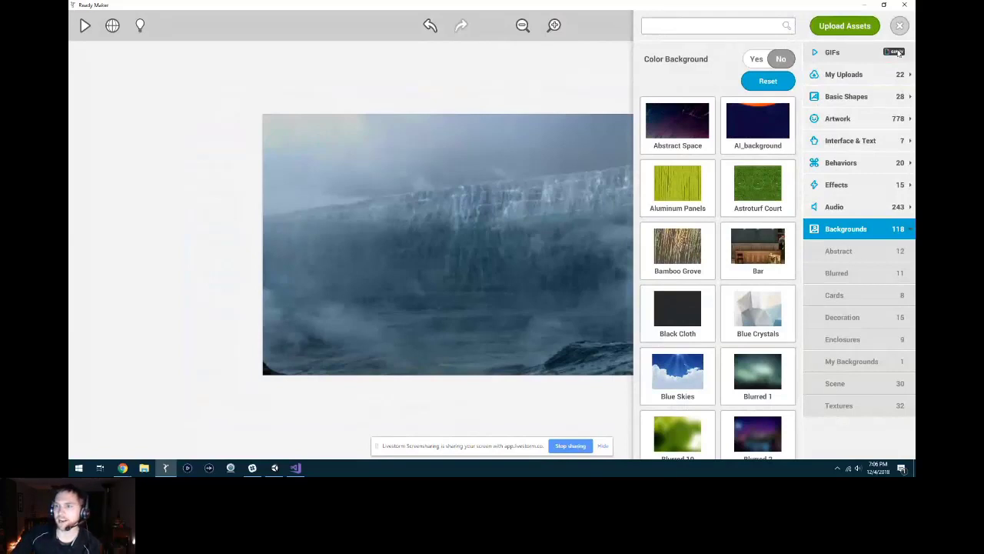
Step: Browse the uploaded, GIFs, Basic Shapes, Artwork, Interface & Text and Behaviors asset categories
click(844, 72)
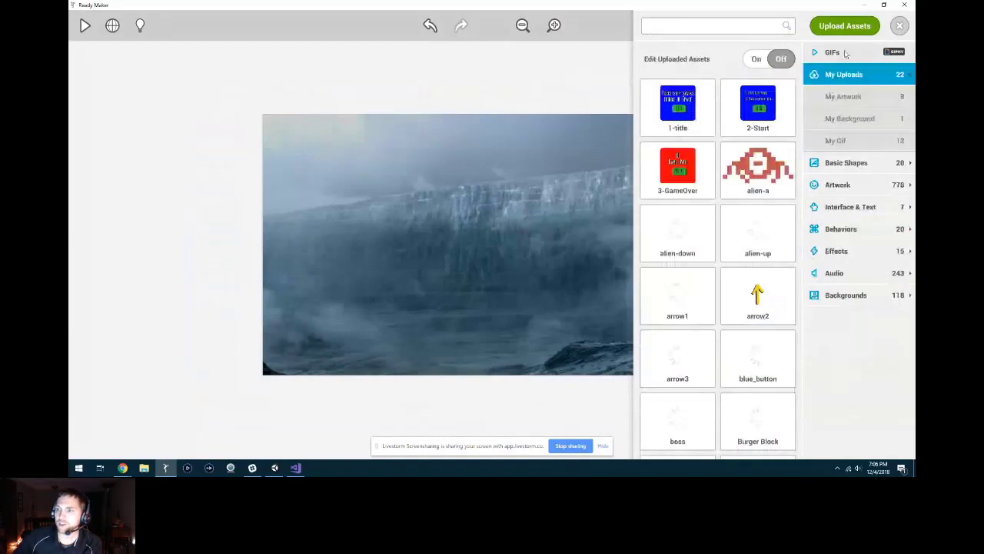
click(833, 52)
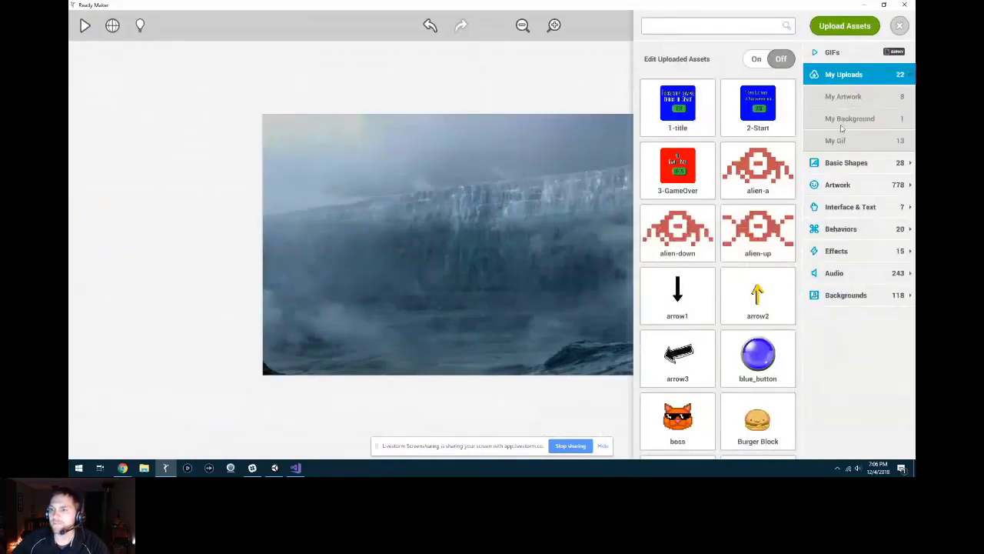
click(839, 165)
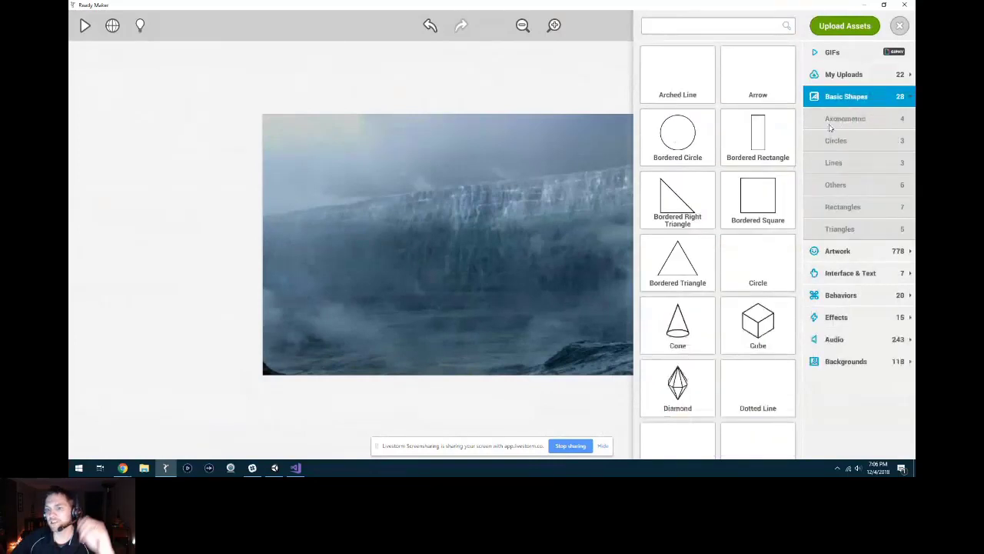
click(836, 251)
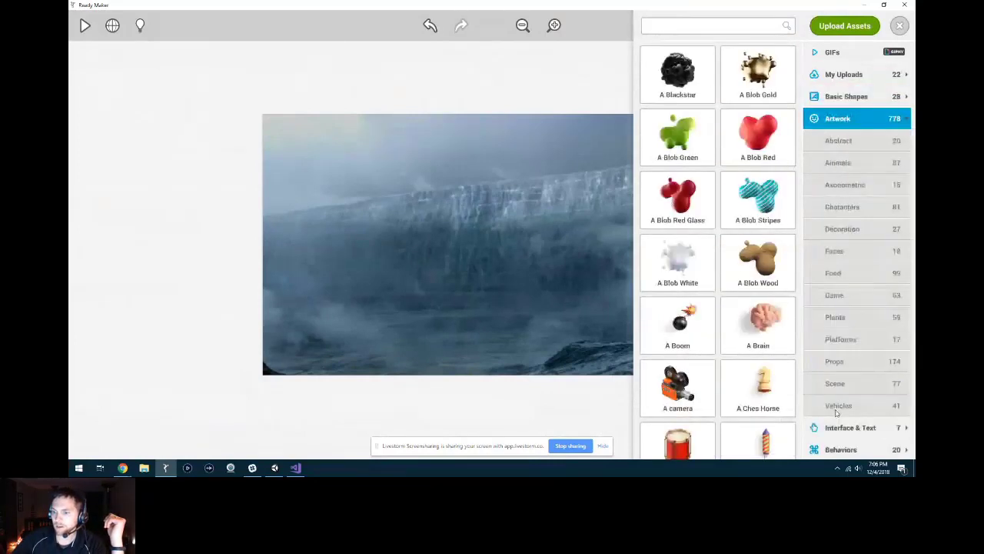
click(837, 429)
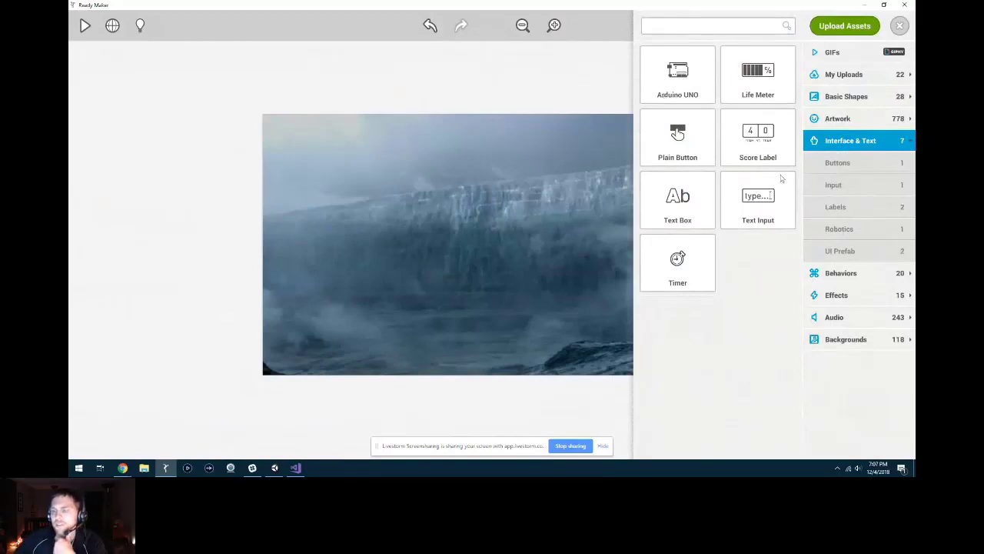
click(837, 273)
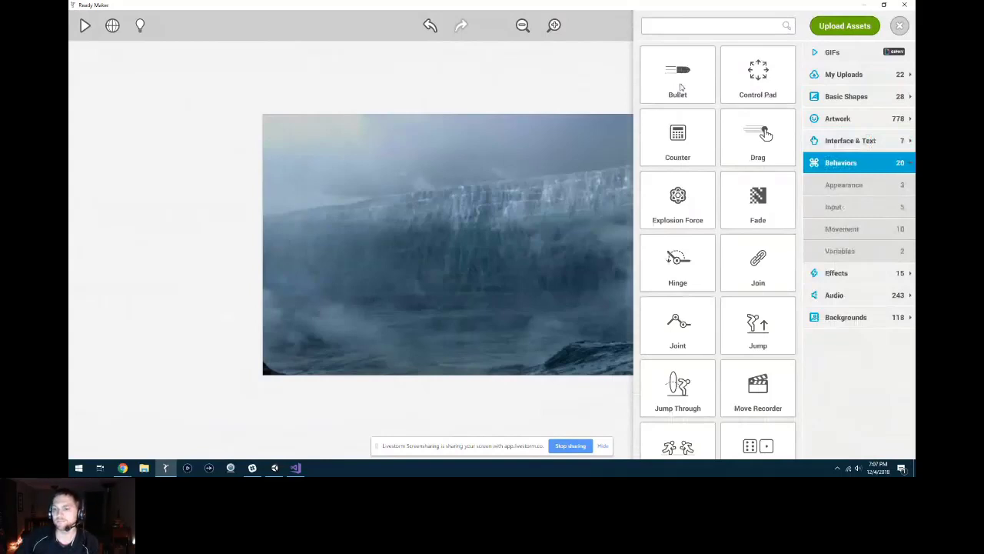
Step: Scroll through the Behaviors assets, then close the asset library
scroll(680, 87, down, 1)
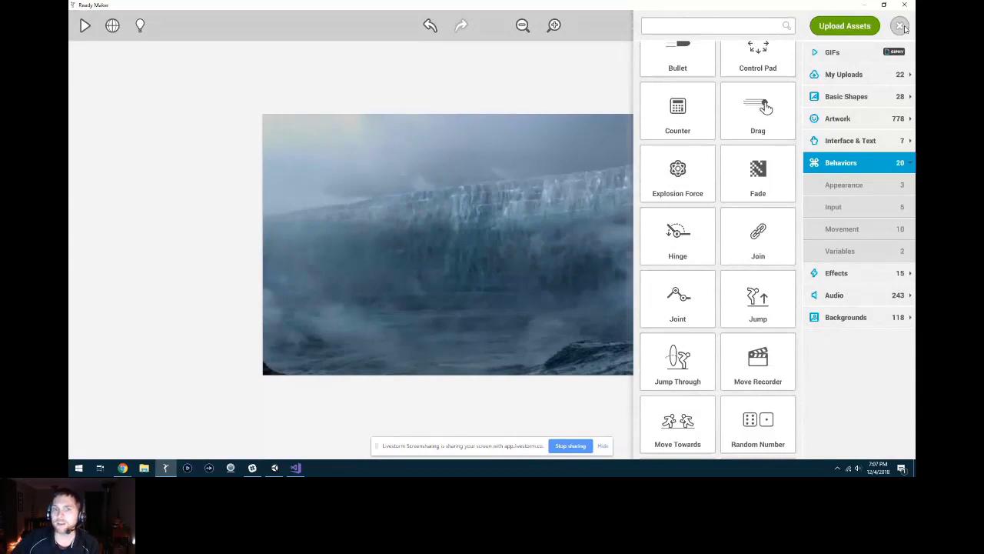
click(901, 26)
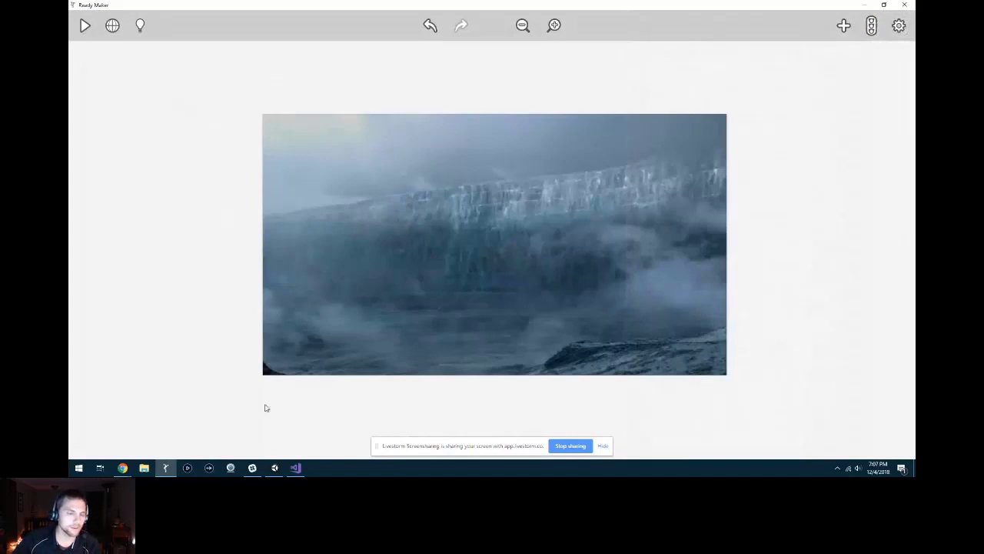
Step: Bring forward the Chrome window showing the Game of Codes page from the taskbar
mouse_move(123, 470)
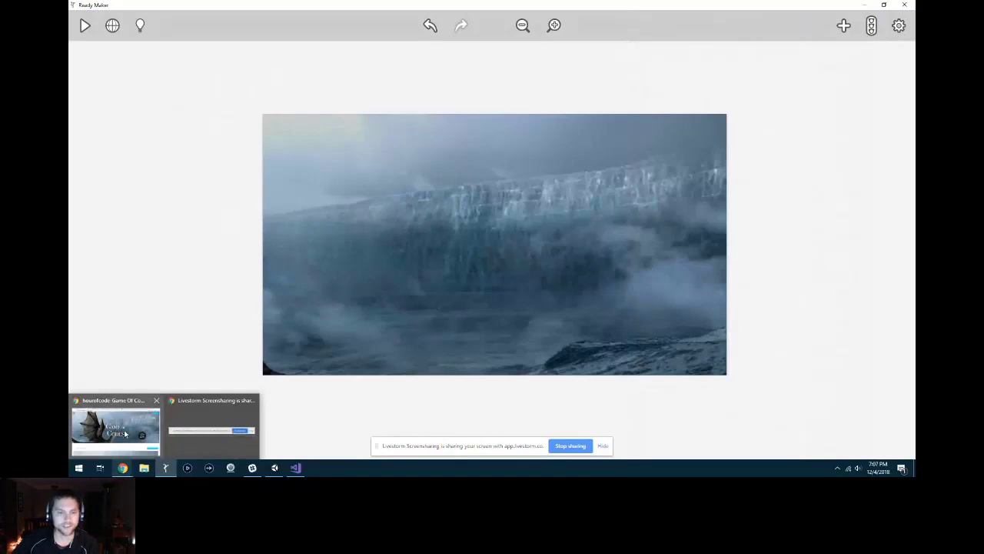
click(125, 432)
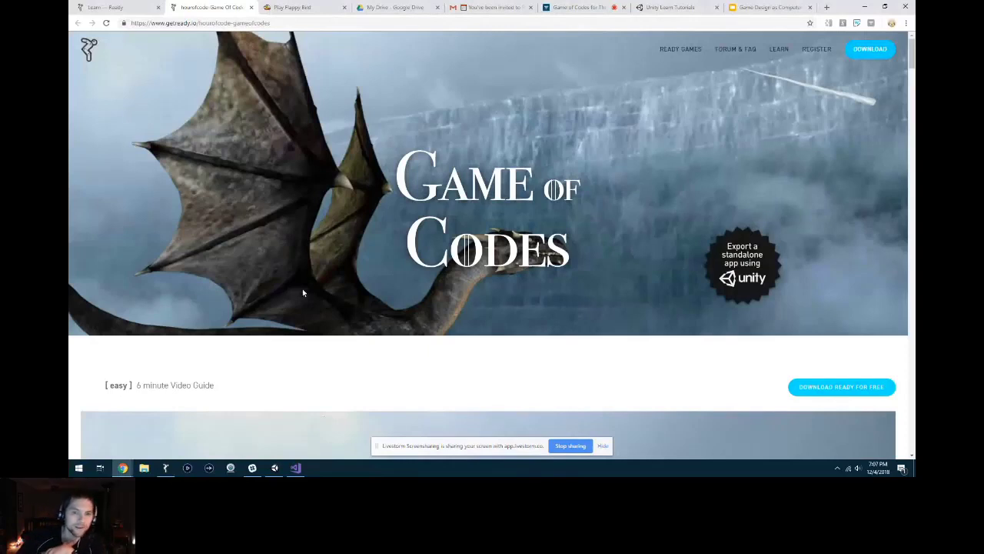
Step: Play a round of Flappy Bird in the next tab, then return to the Game of Codes tab
key(ctrl+Tab)
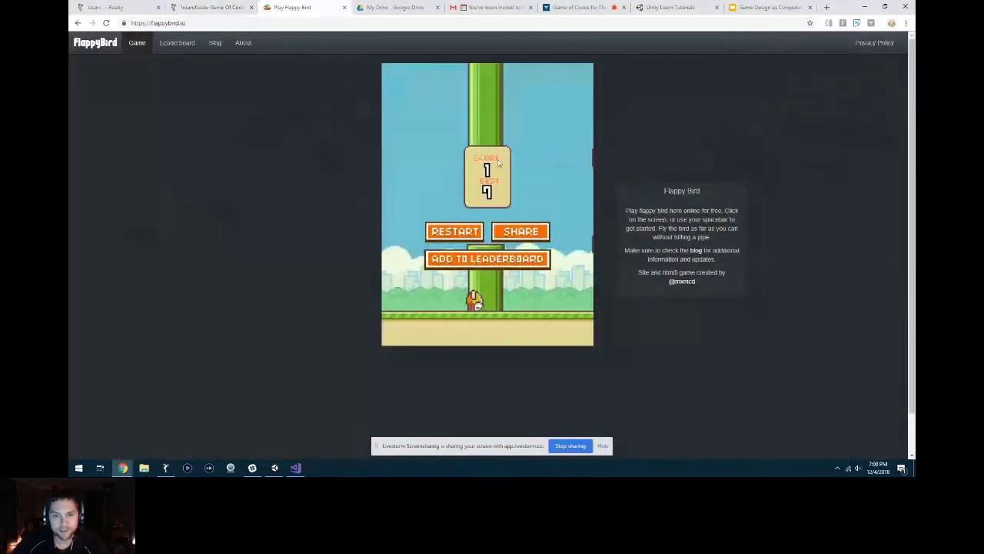
key(space)
key(space)
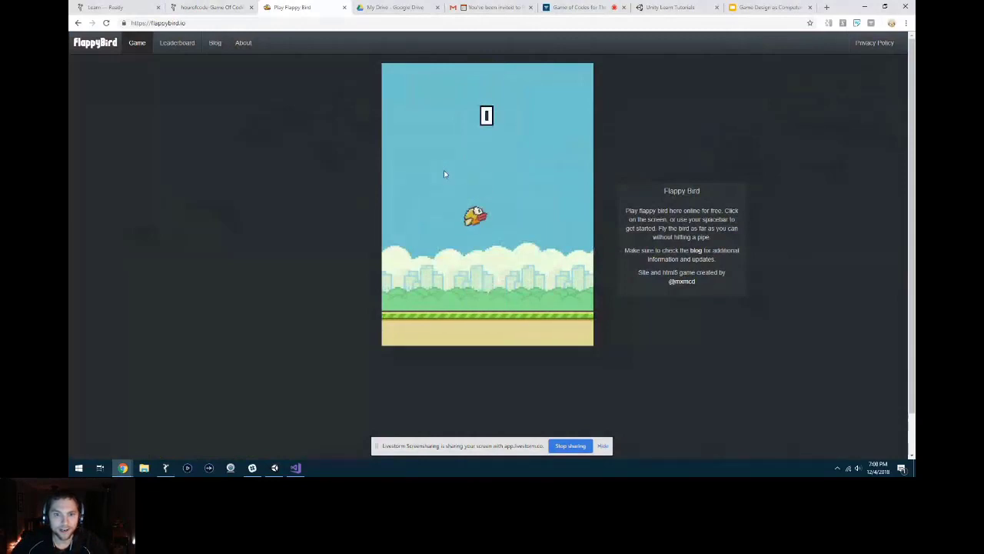
key(space)
key(space)
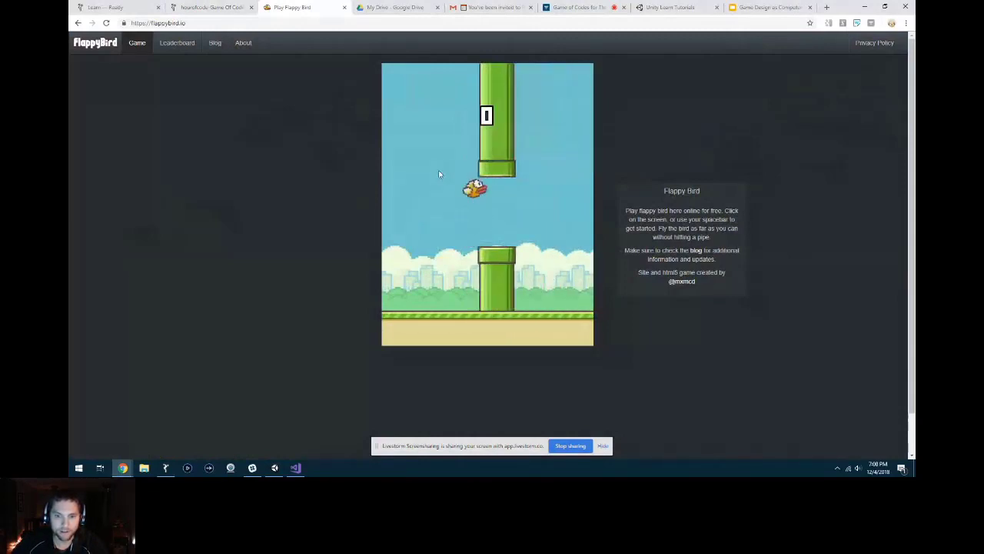
key(space)
key(space)
key(space)
key(space)
key(space)
key(space)
key(space)
key(space)
key(space)
key(space)
key(space)
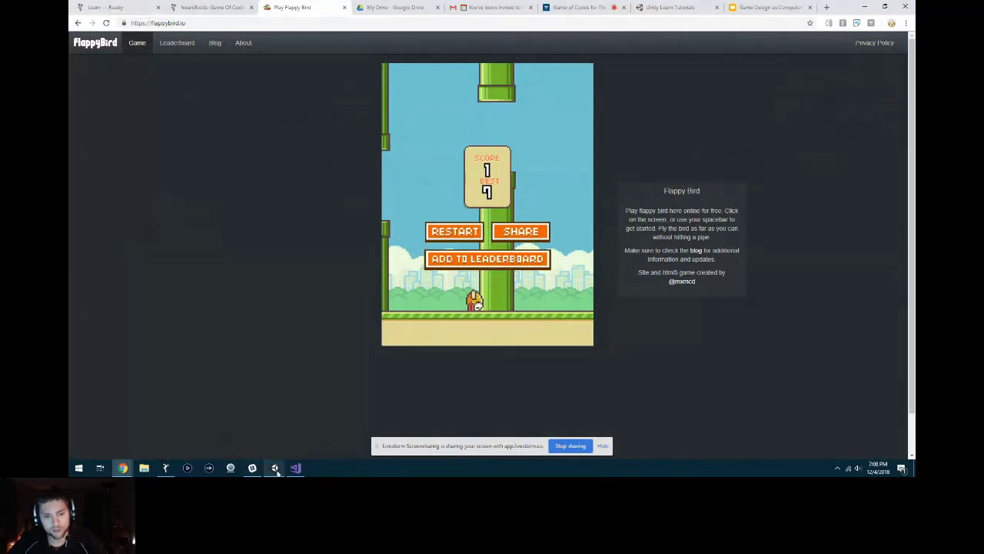
mouse_move(277, 472)
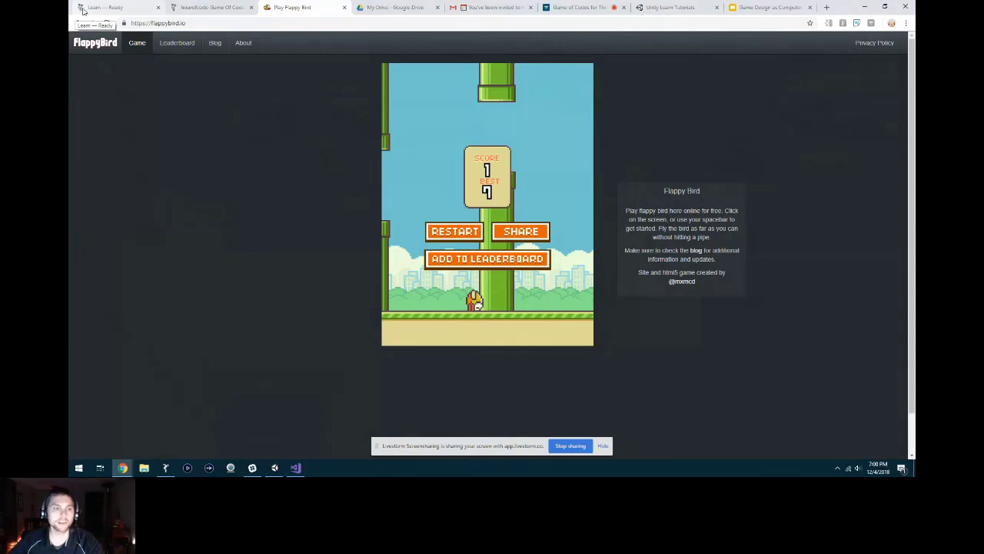
key(ctrl+Tab)
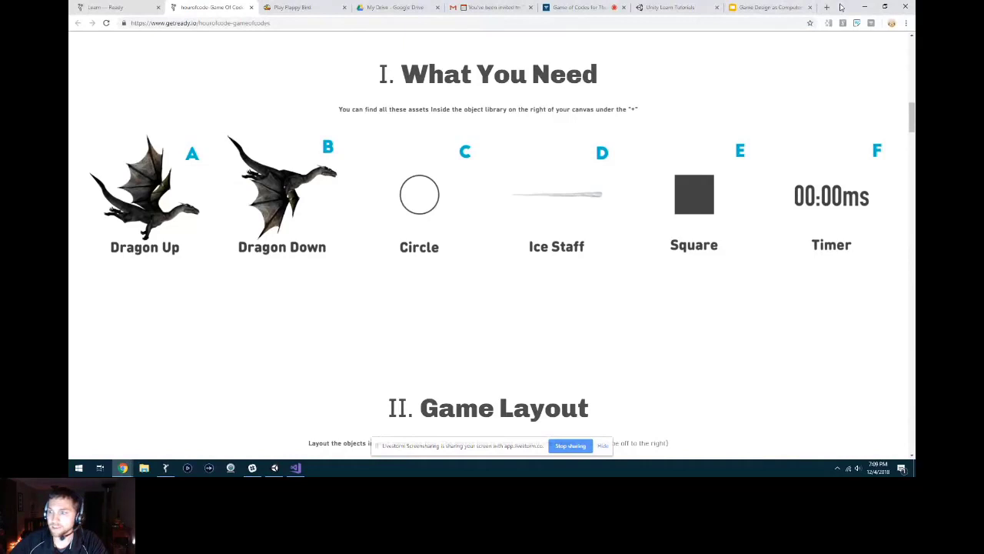
Step: Minimise the Chrome tutorial page to bring the Ready Maker editor back into view
click(864, 7)
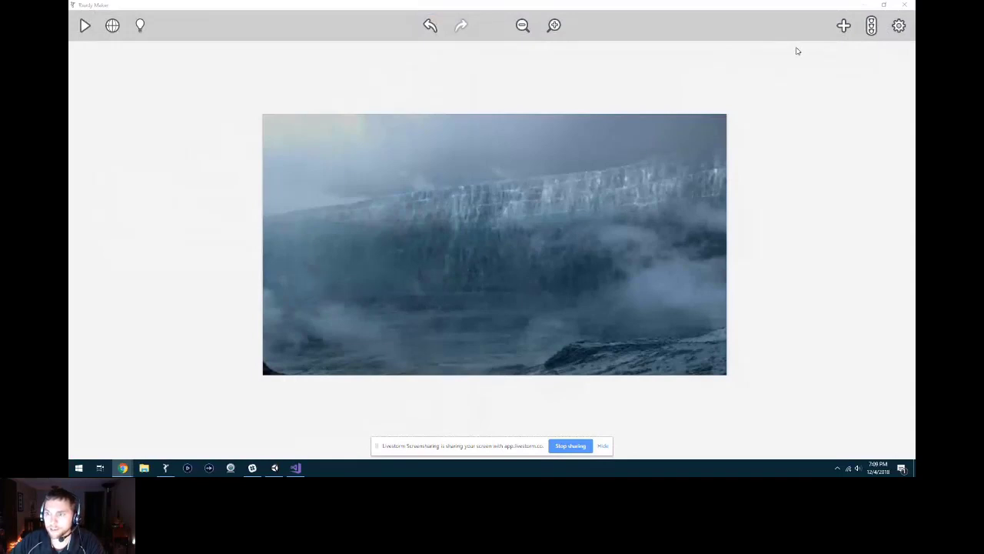
Step: Drag a Bordered Circle onto the stage, then search 'dragon' and place Dragon Up and Dragon Down
click(843, 26)
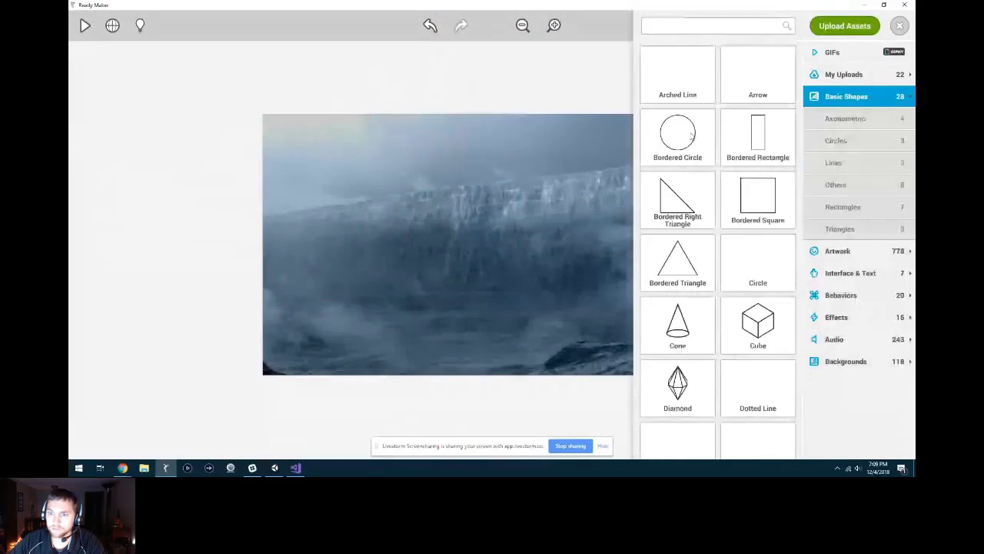
drag(691, 135, 392, 286)
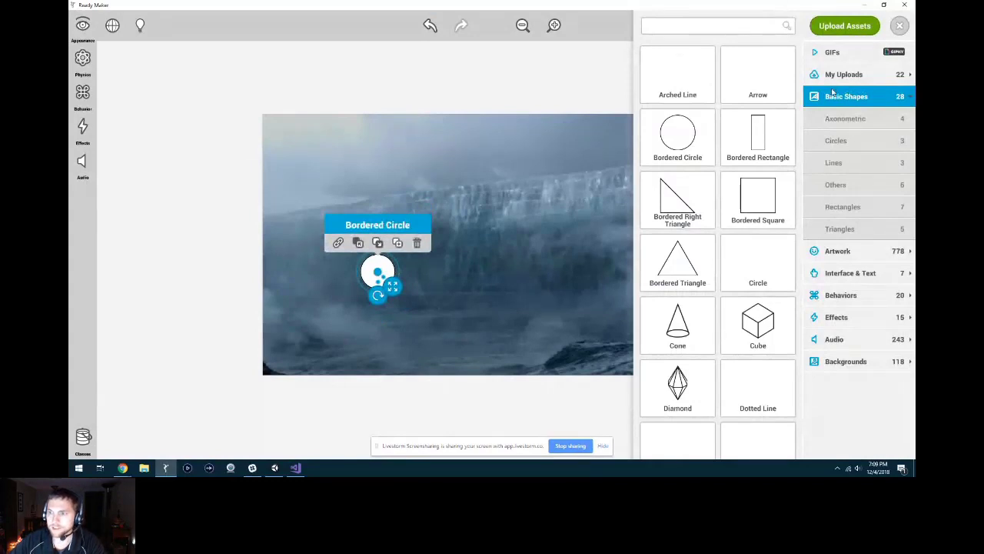
click(837, 251)
click(692, 26)
text(dragon)
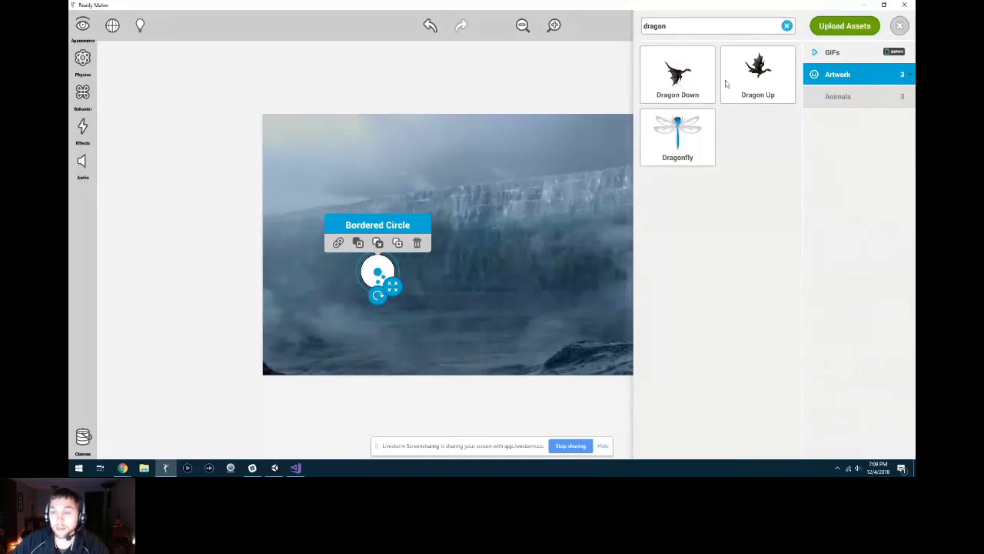
drag(753, 75, 311, 293)
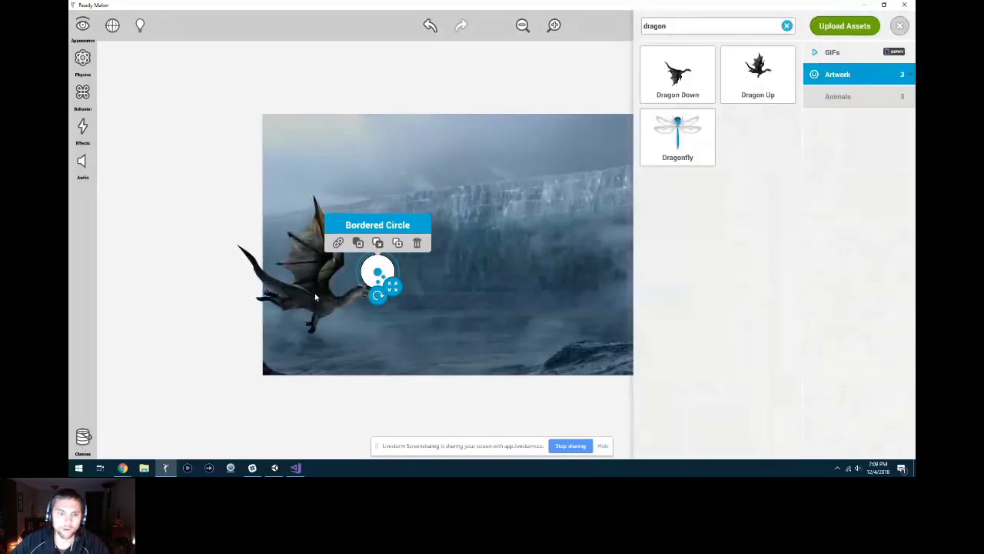
drag(676, 89, 423, 301)
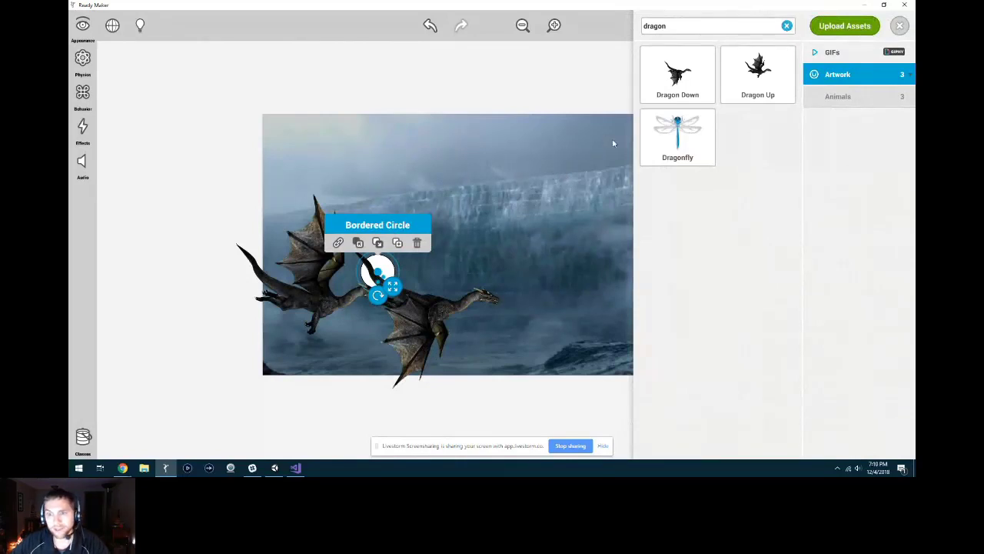
click(786, 28)
Step: Search the assets for 'ice' and place the Ice Staff in the upper right of the stage
click(725, 28)
text(ice)
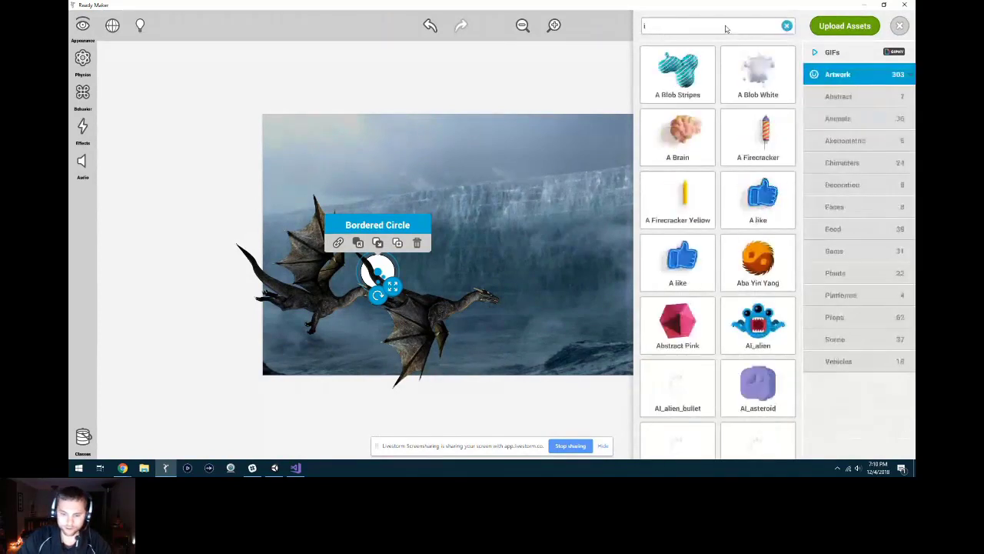
drag(765, 329, 646, 196)
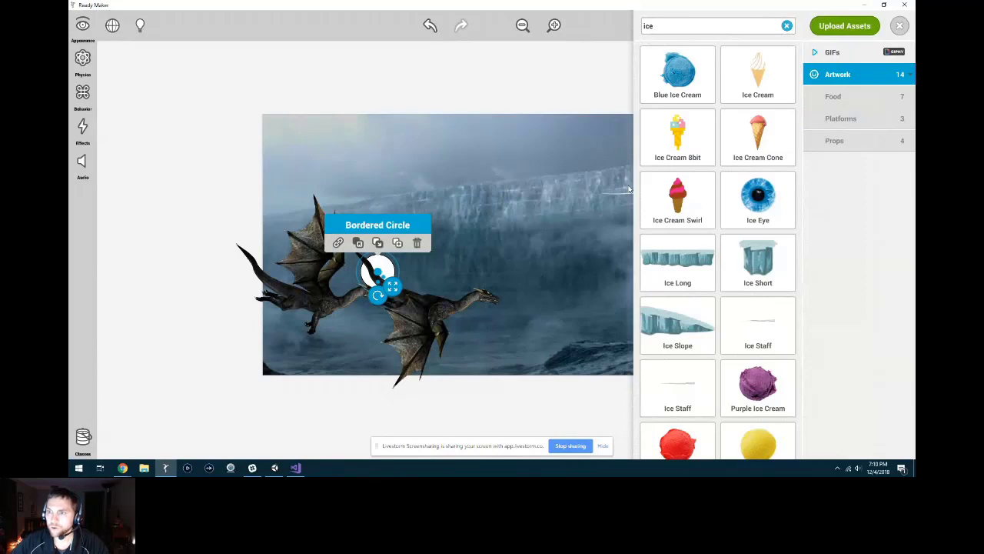
click(786, 25)
Step: Add a white Bordered Square from Basic Shapes and a Timer from Interface & Text
click(844, 74)
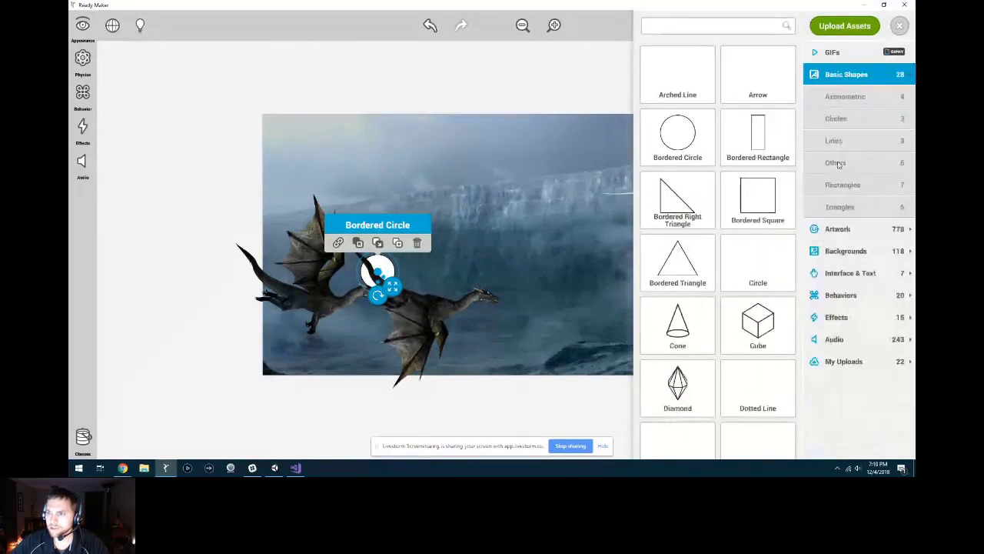
drag(758, 193, 768, 217)
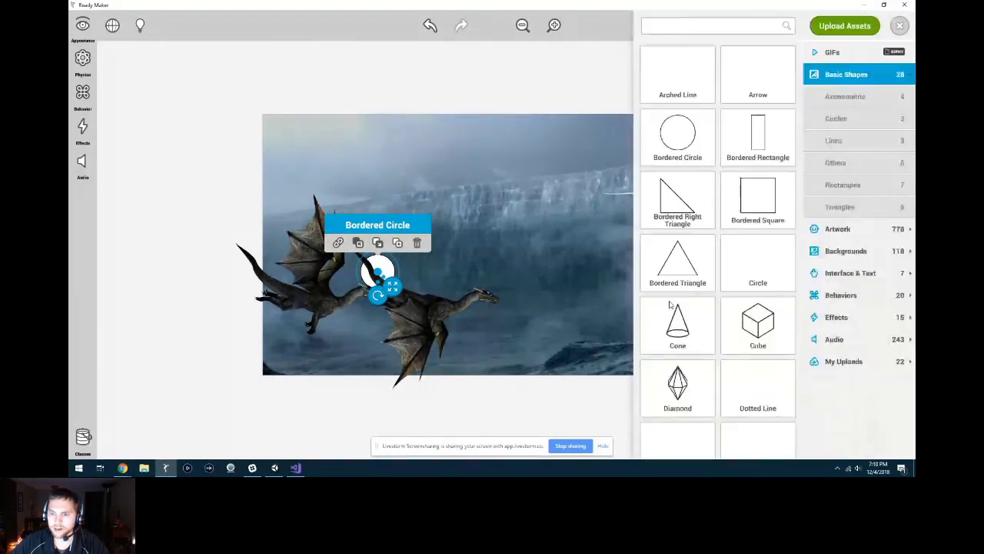
click(831, 273)
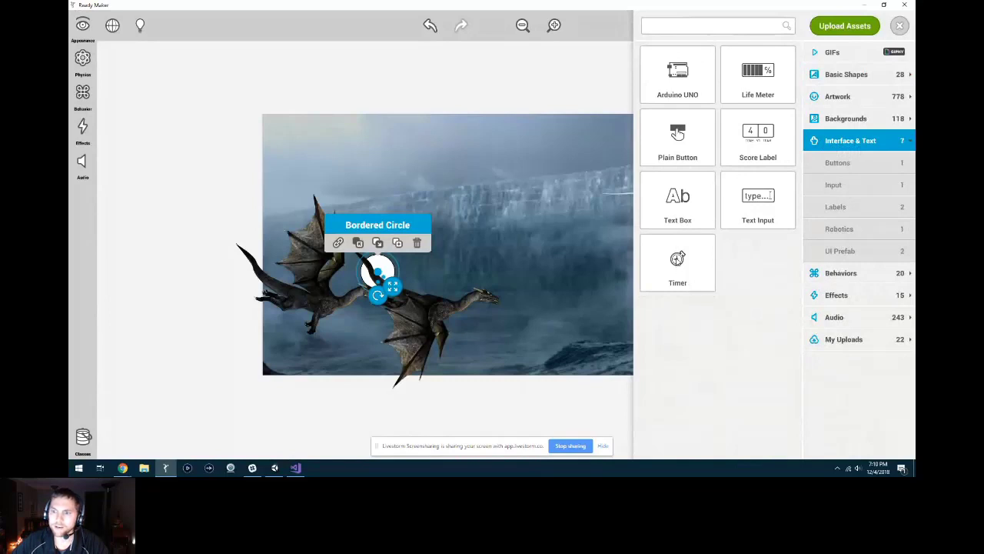
click(676, 262)
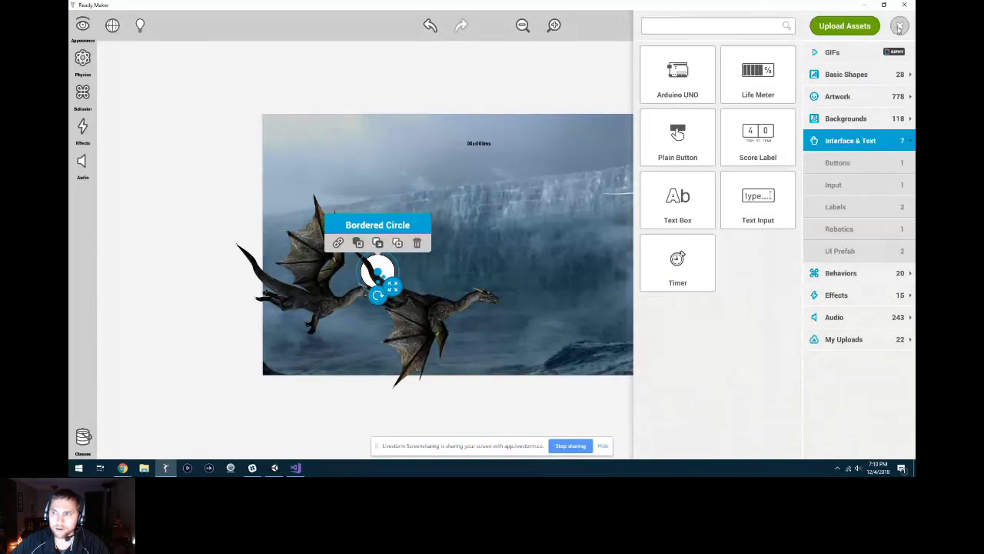
click(899, 27)
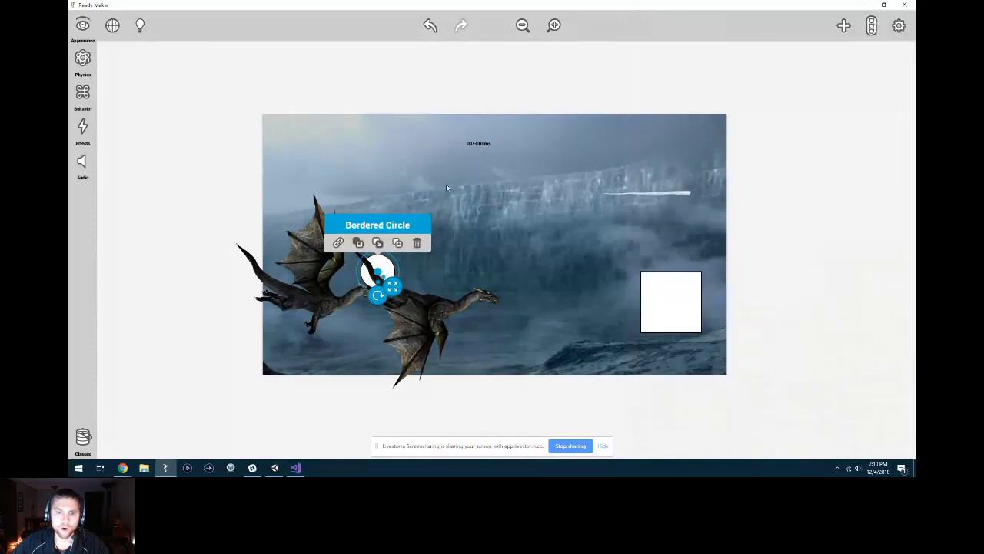
Step: Check the timer's appearance, then move the white circle up and right above the dragons
click(478, 144)
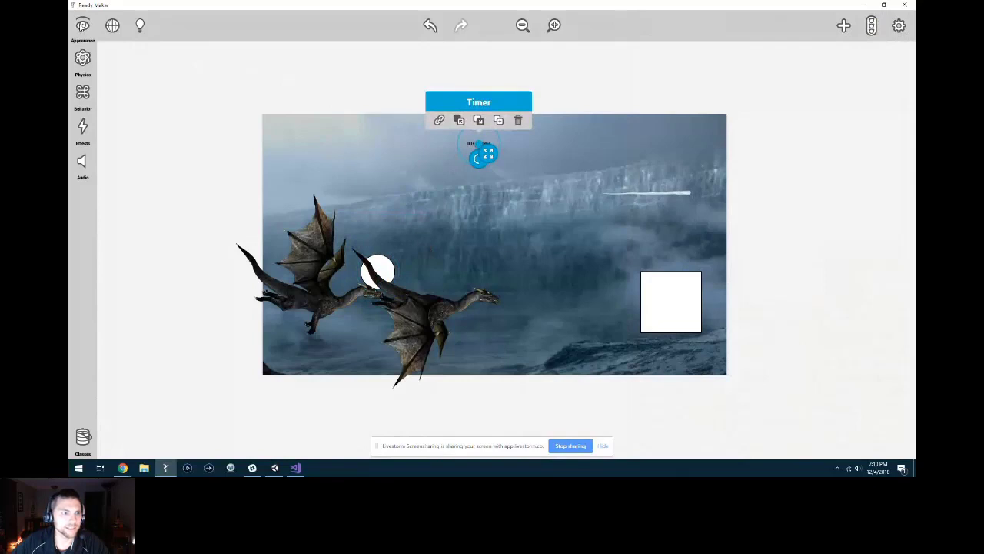
click(83, 26)
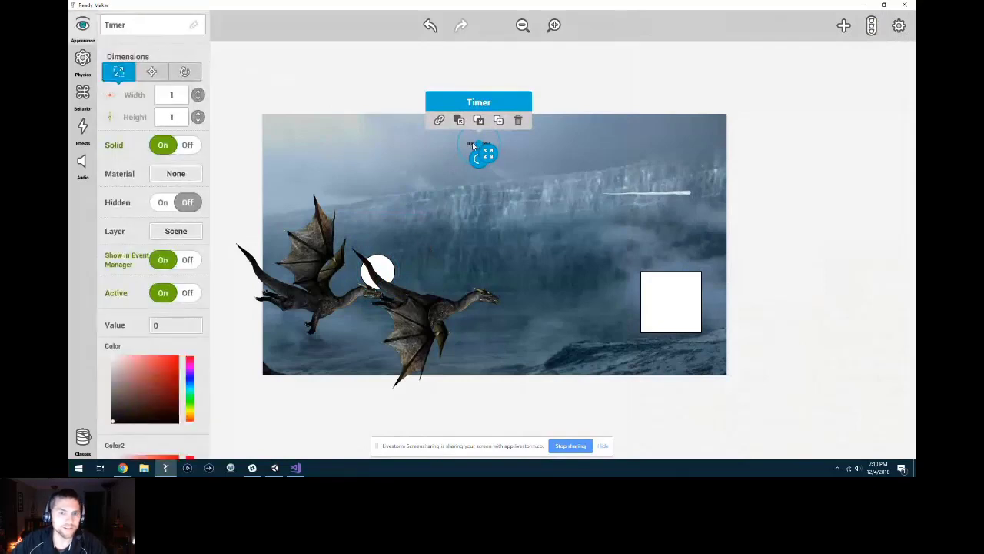
click(318, 94)
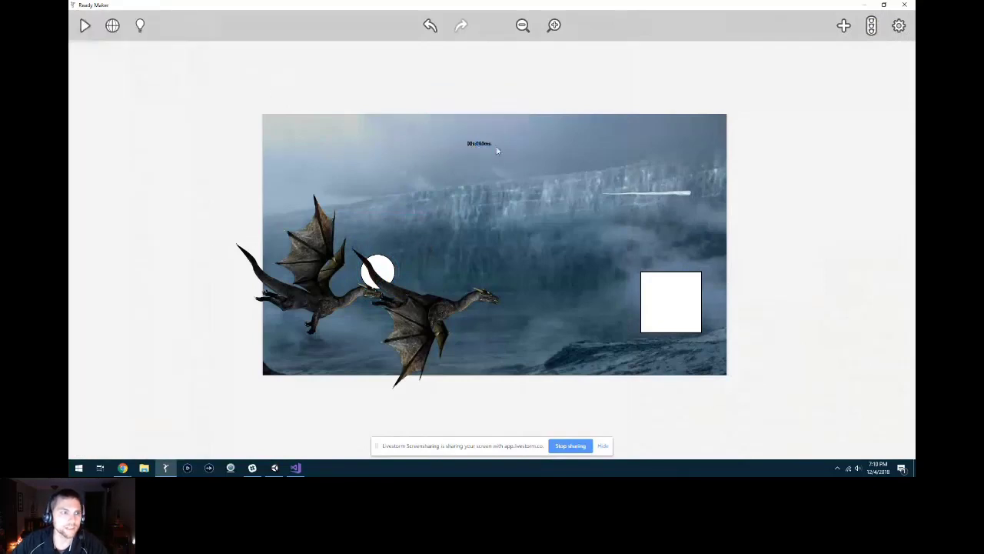
click(378, 269)
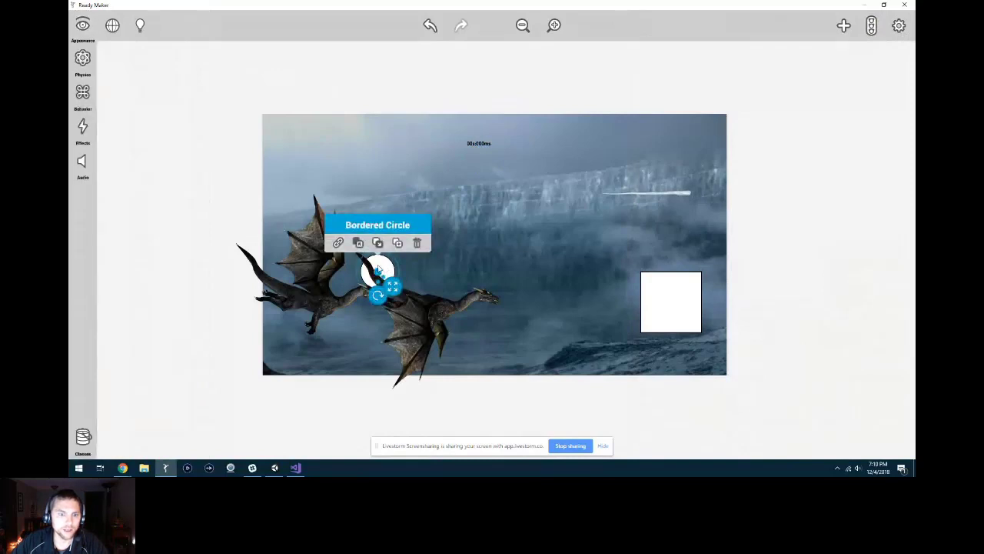
drag(379, 268, 399, 234)
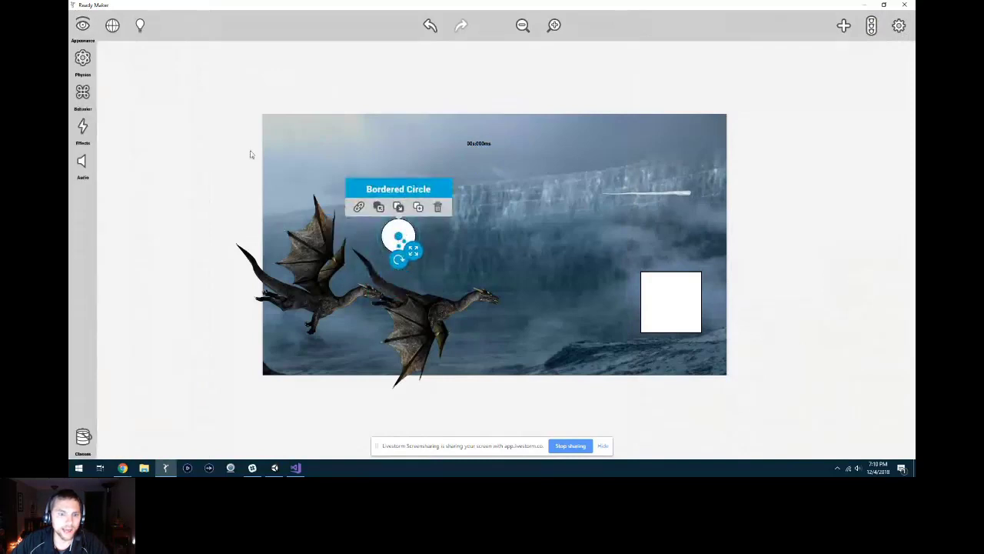
Step: Set the circle's width and height to 0.6 and switch Solid off
click(82, 27)
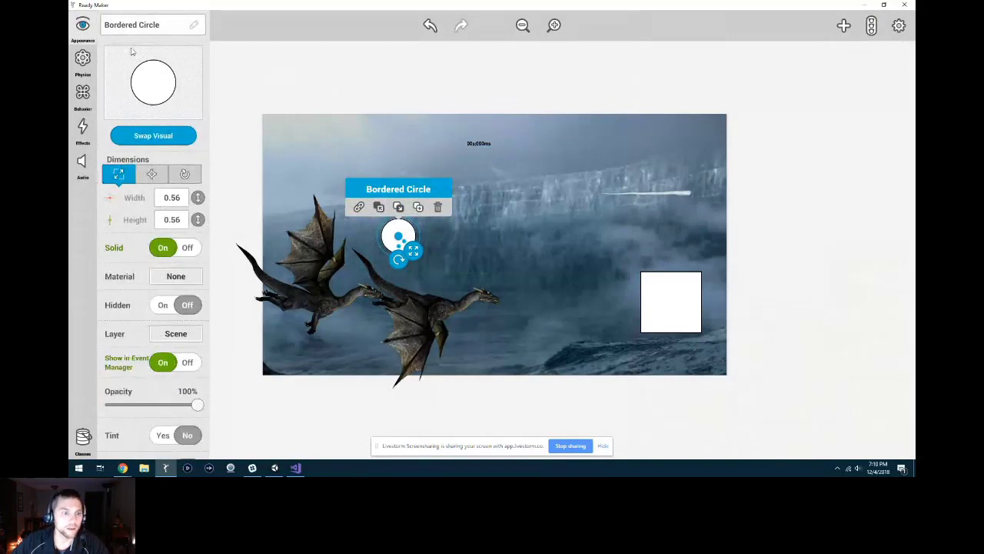
click(174, 198)
text(0.3)
click(175, 220)
text(0.3)
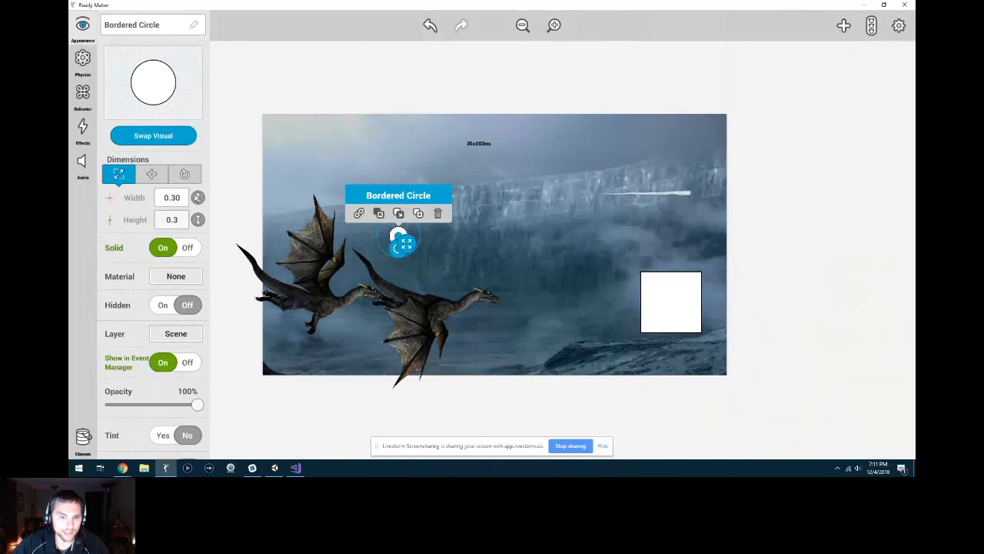
click(172, 197)
text(0.)
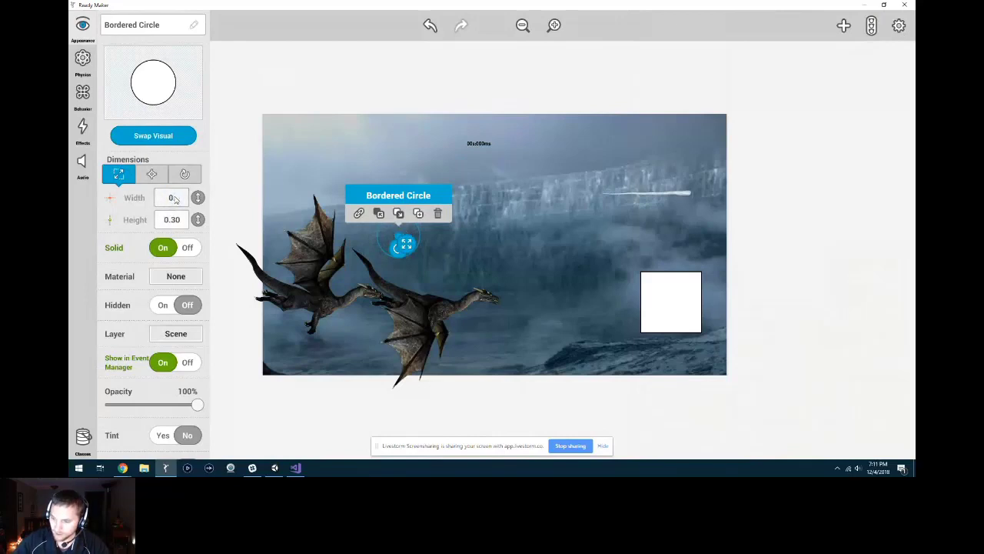
text(6)
click(179, 222)
text(0.6)
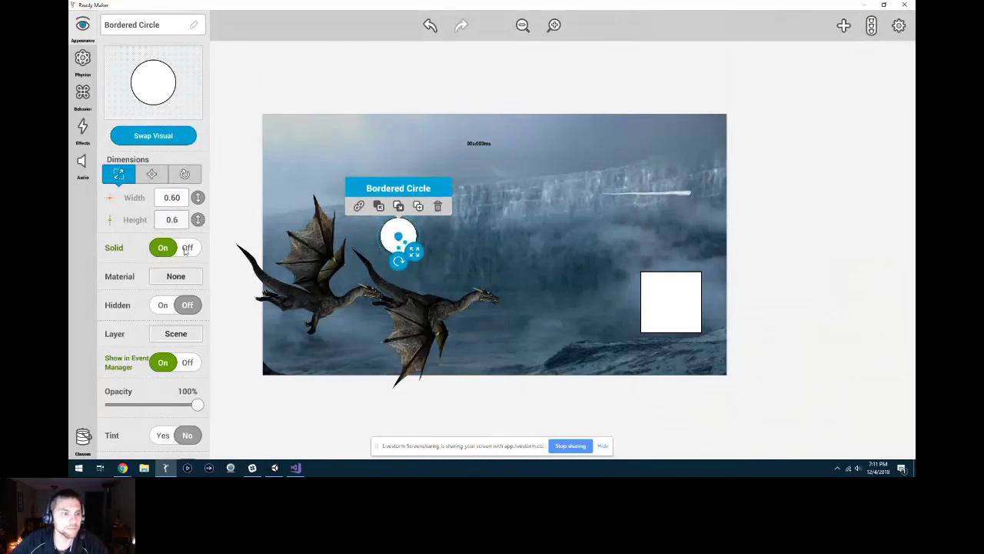
click(189, 248)
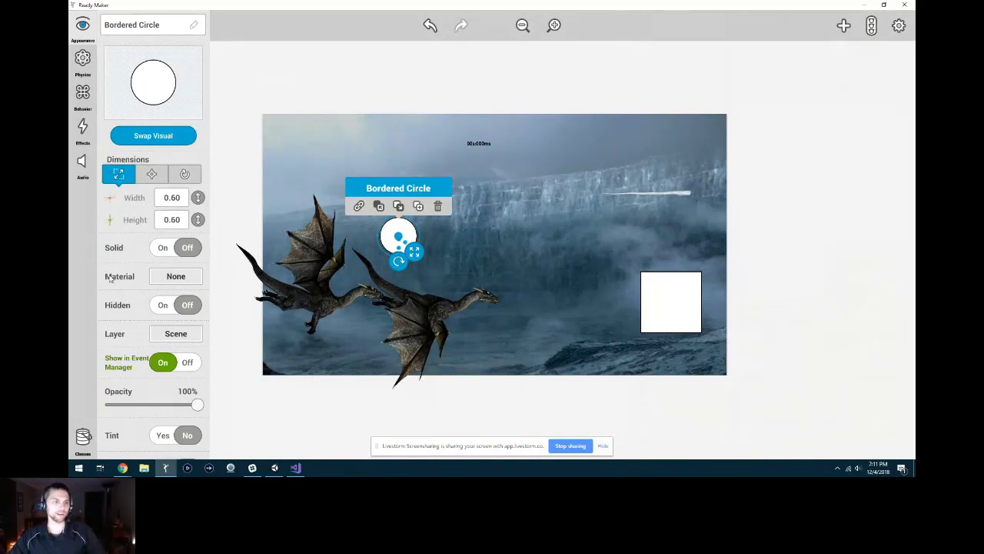
Step: Review the circle's Collider options, then move the Ice Staff just right of the white circle
scroll(113, 272, down, 1)
scroll(113, 271, down, 5)
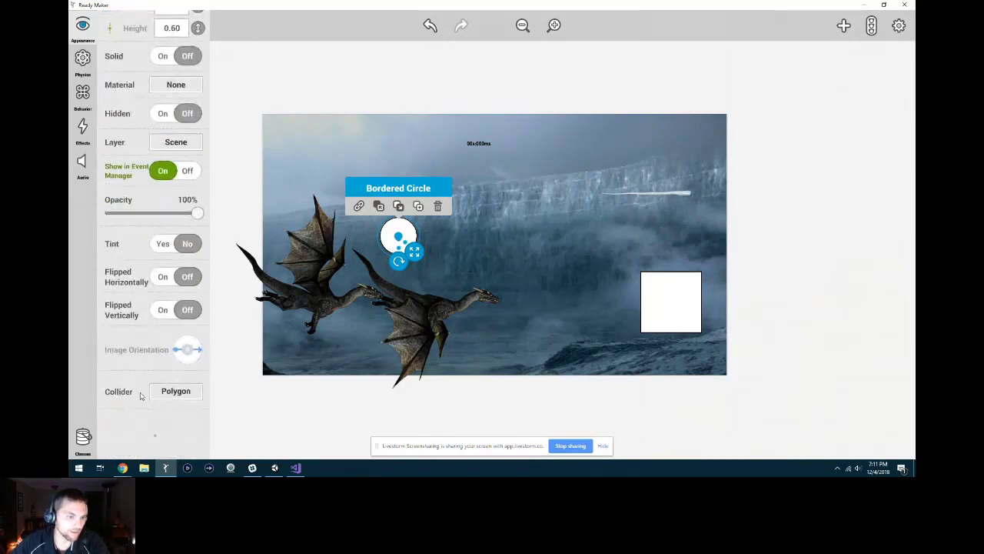
click(184, 394)
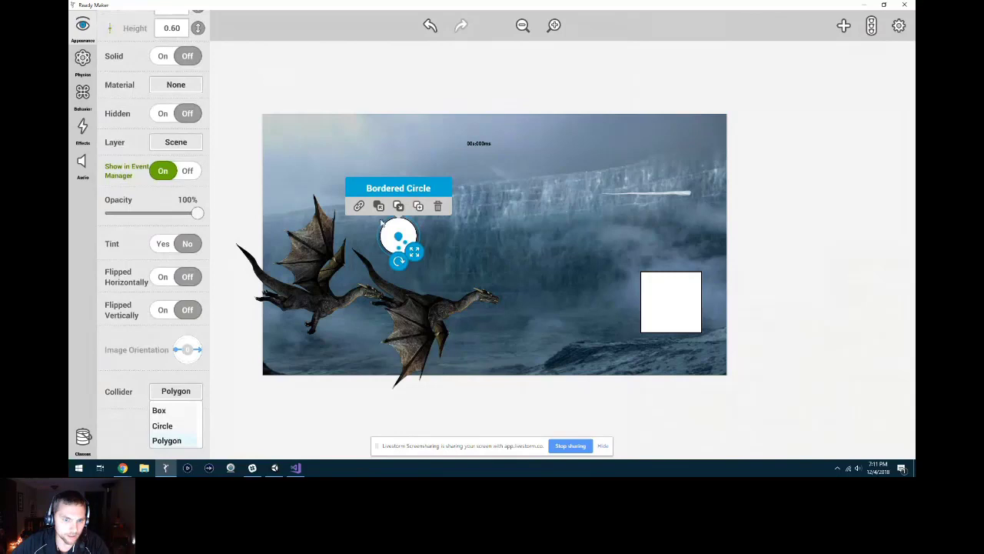
drag(646, 193, 458, 223)
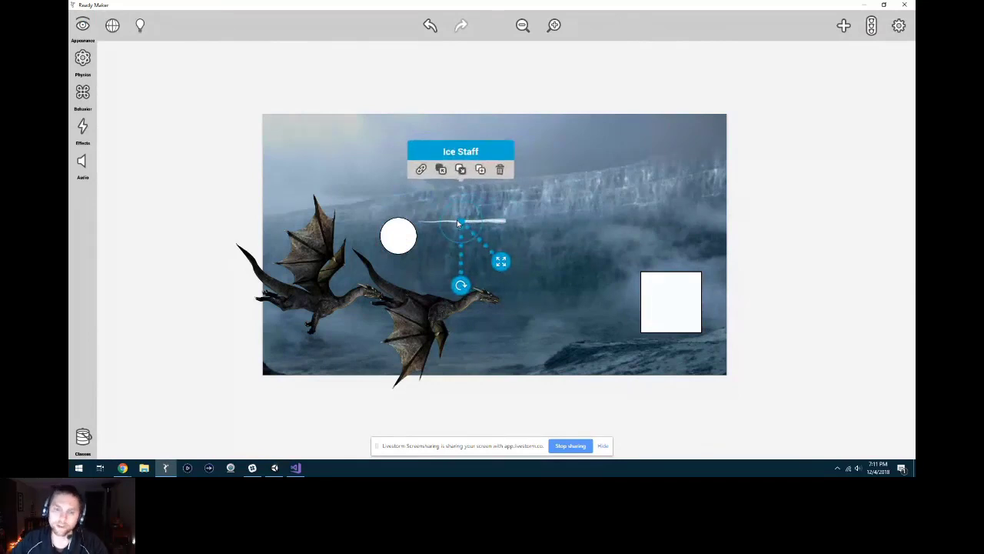
Step: Move the Ice Staff back to the upper right above the white square, nudging it into place
drag(458, 222, 644, 182)
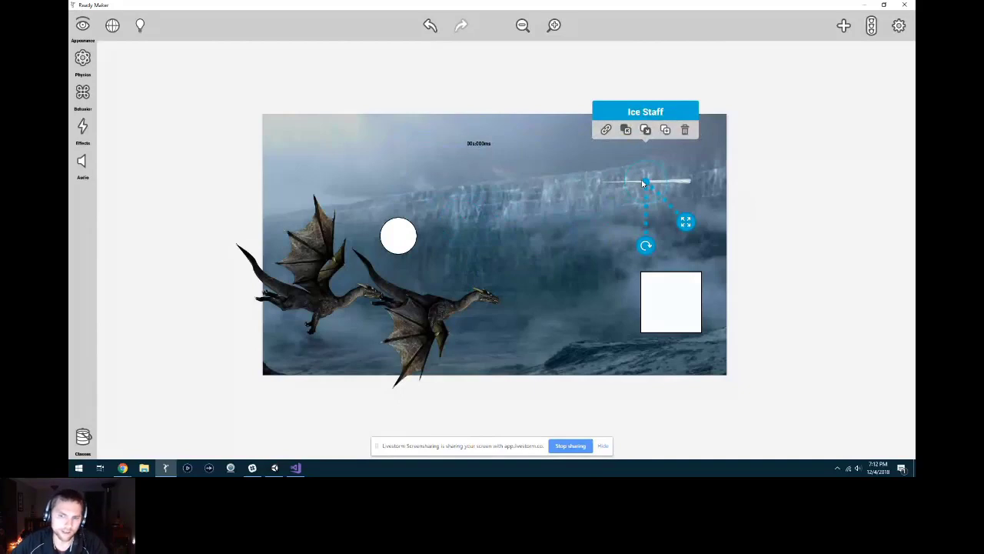
drag(644, 182, 649, 177)
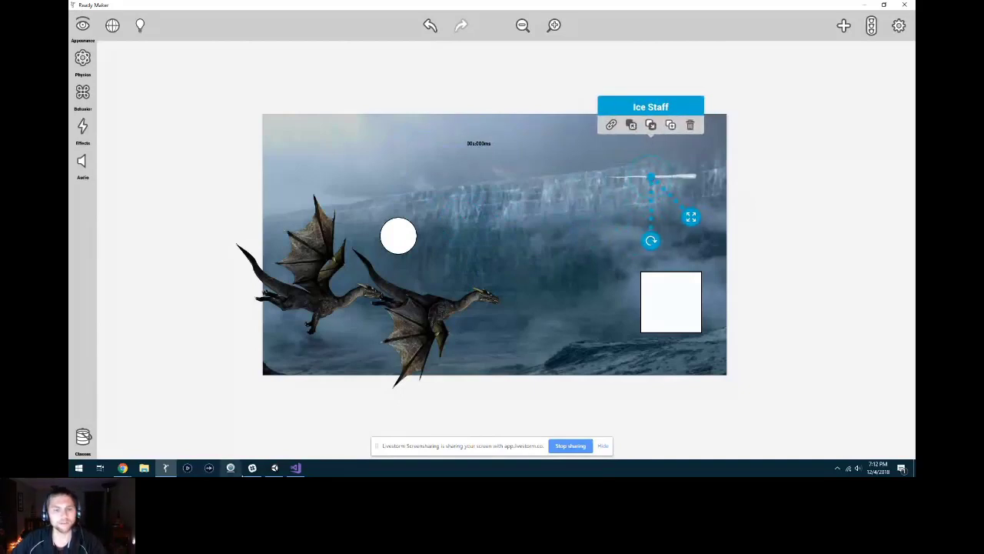
mouse_move(275, 469)
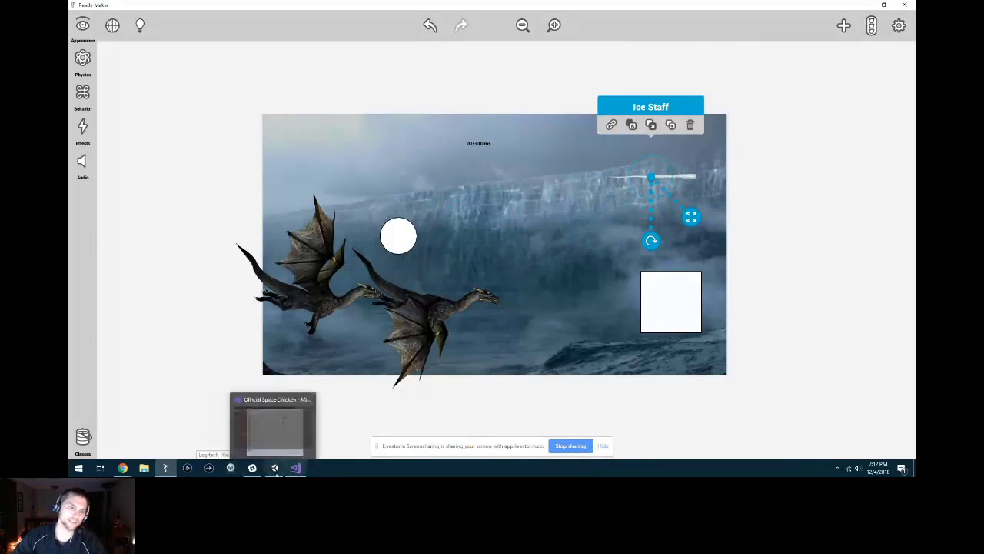